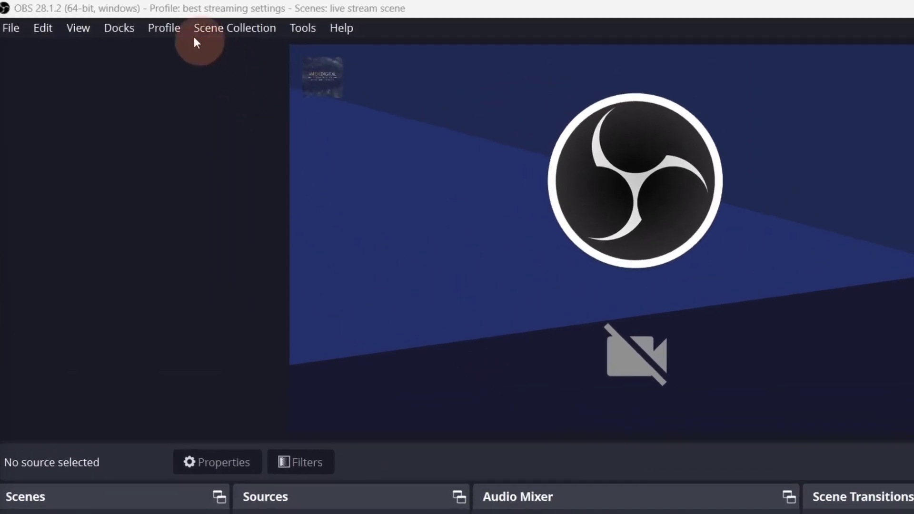
- Open the Profile menu in the menu bar
left_click(126, 21)
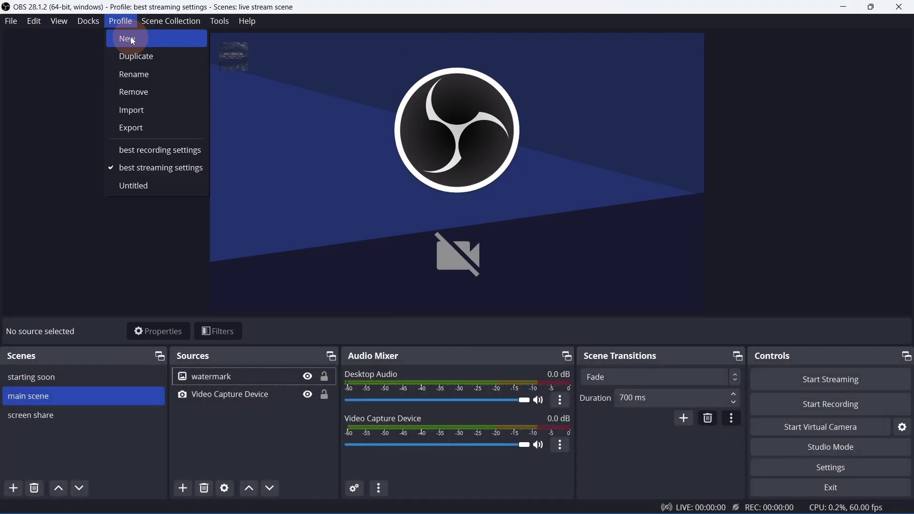
- Create a new profile named 'screen recording'
left_click(131, 38)
type("screen recor")
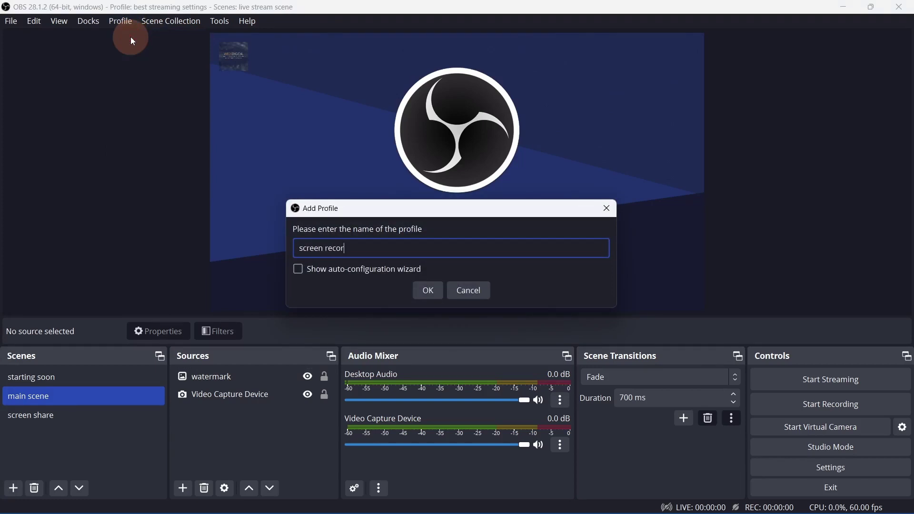
type("ding")
left_click(427, 290)
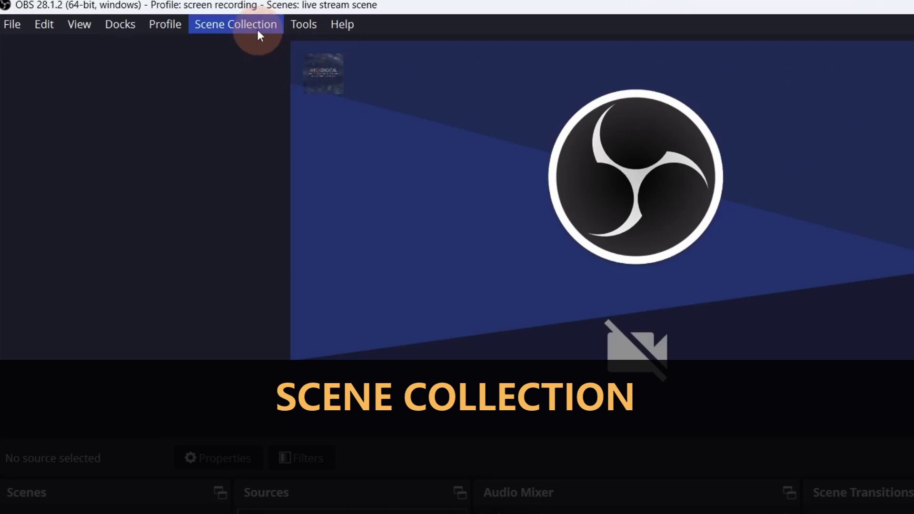
- Create a new scene collection named 'screen recording scenes'
left_click(257, 29)
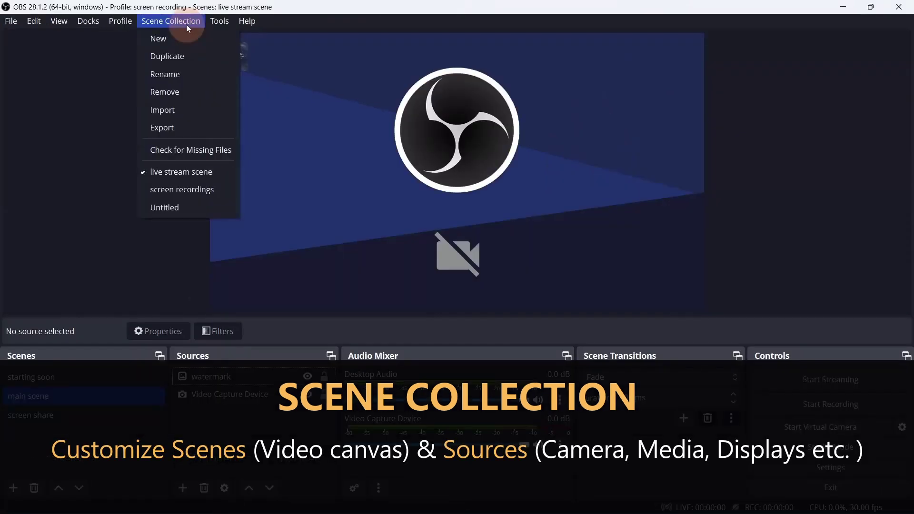
left_click(189, 40)
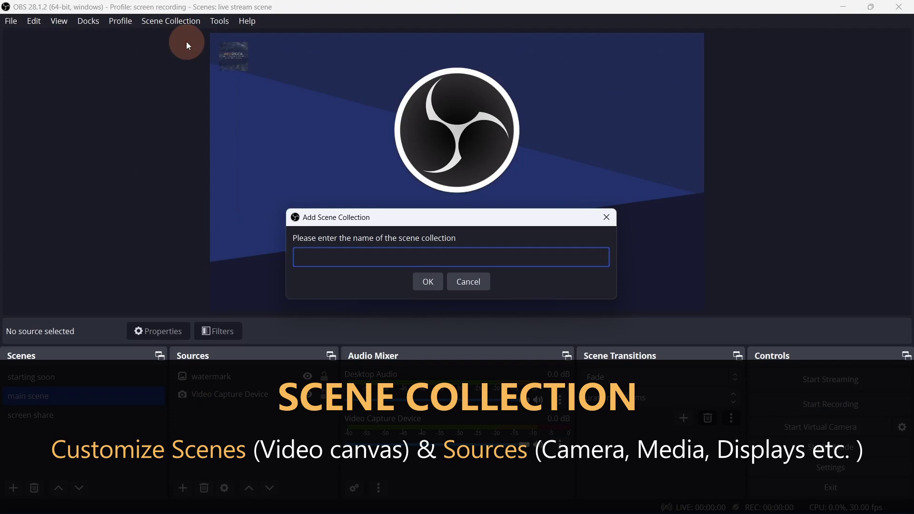
type("screen recording scenes")
left_click(422, 278)
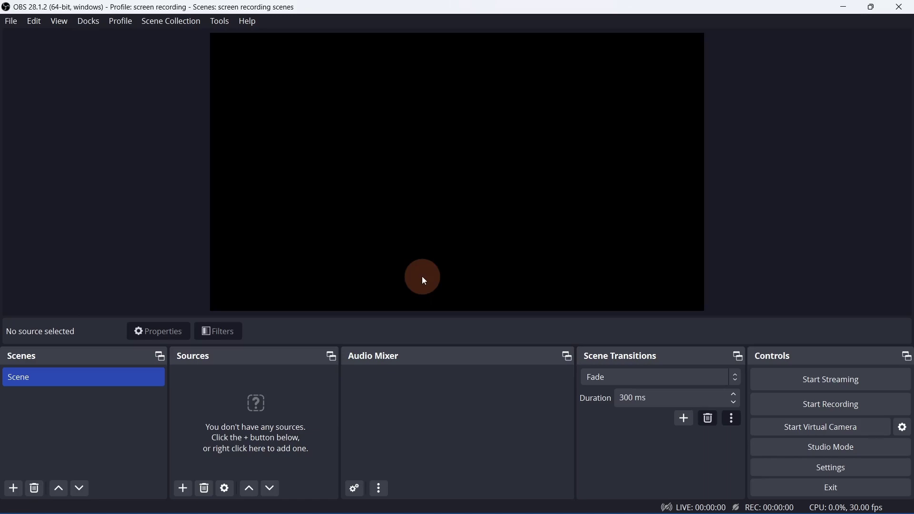
- Enable 'Automatically remux to mp4' in the Advanced settings
left_click(824, 468)
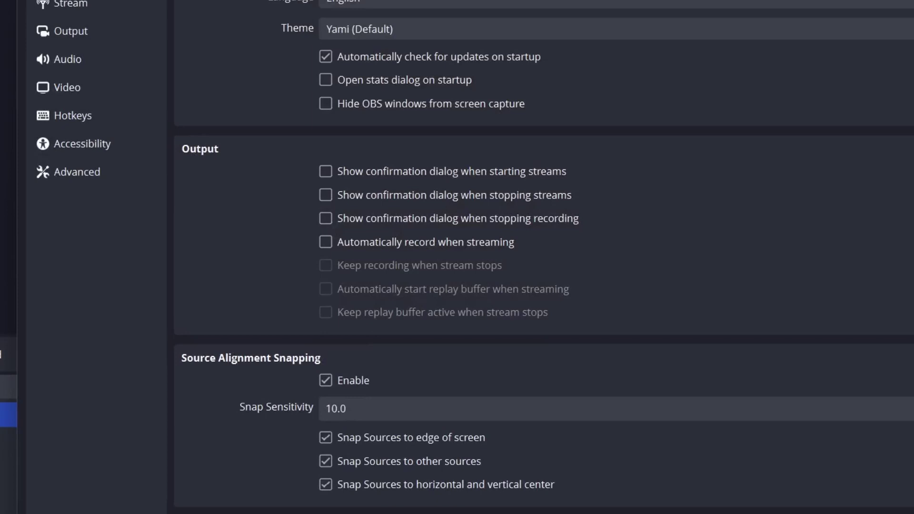
left_click(162, 193)
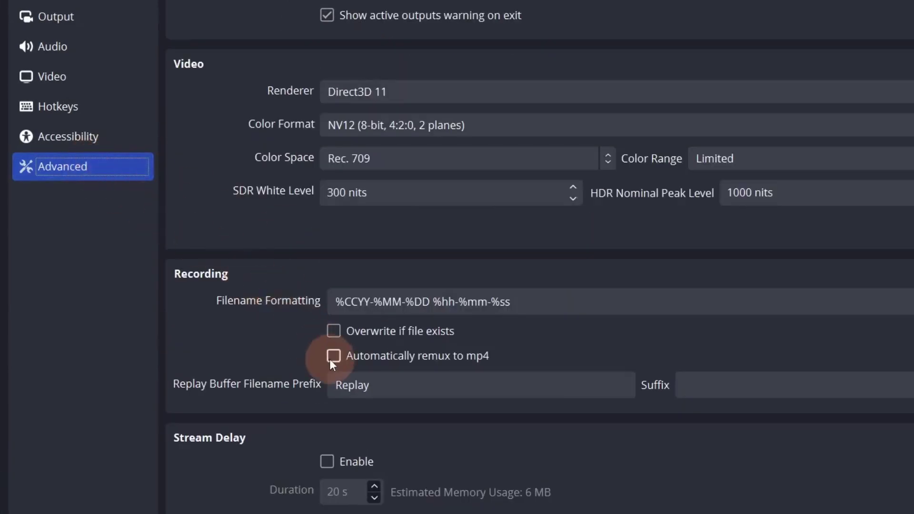
left_click(334, 357)
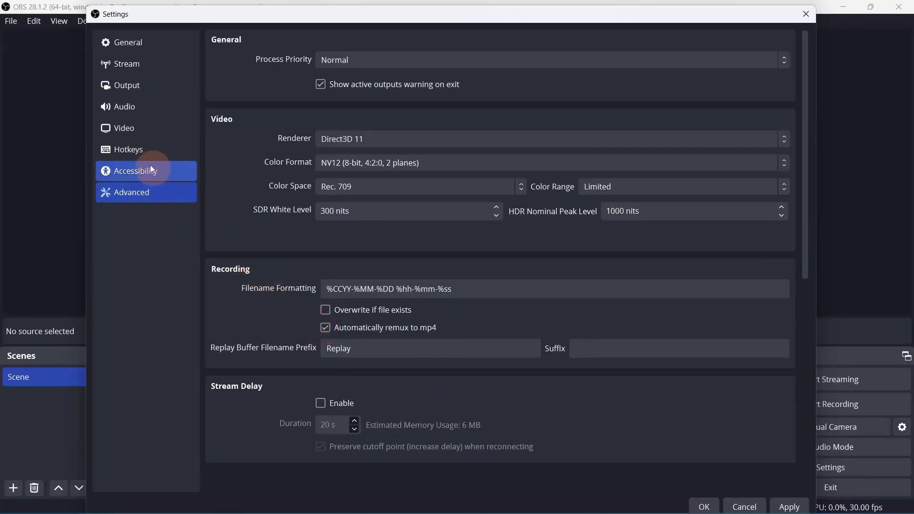
- Set output (scaled) resolution to 1920x1080, keeping the 1920x1080 canvas and 30 FPS
left_click(58, 86)
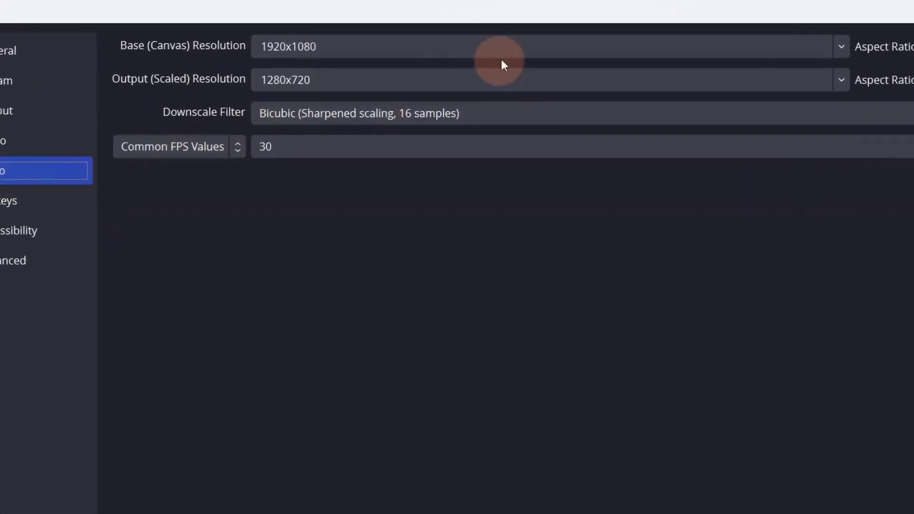
left_click(847, 47)
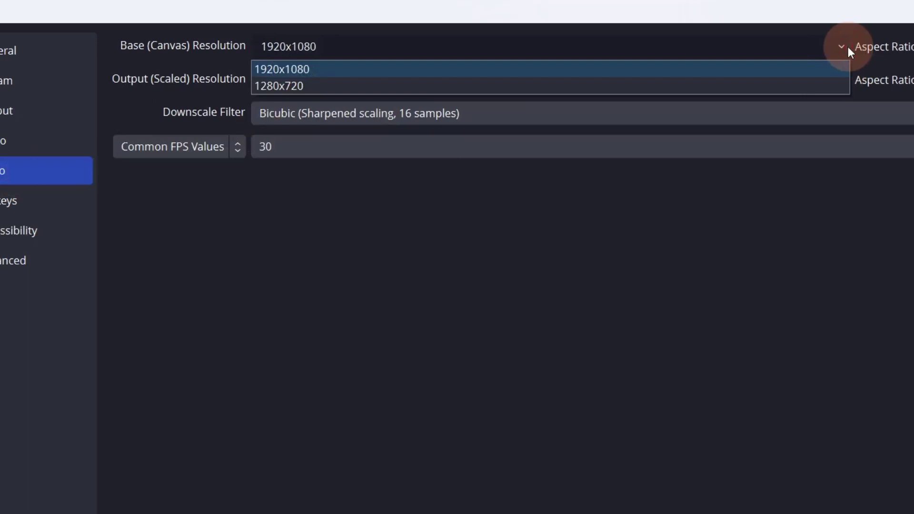
left_click(838, 70)
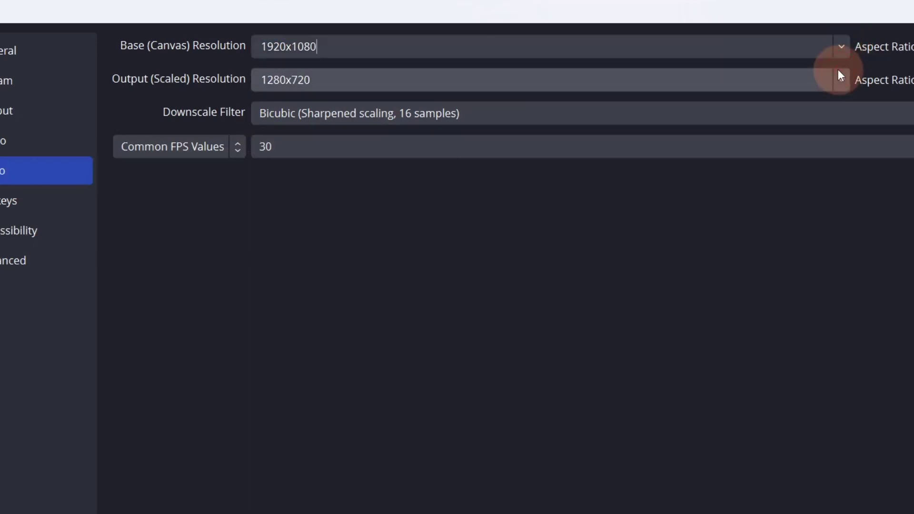
left_click(844, 82)
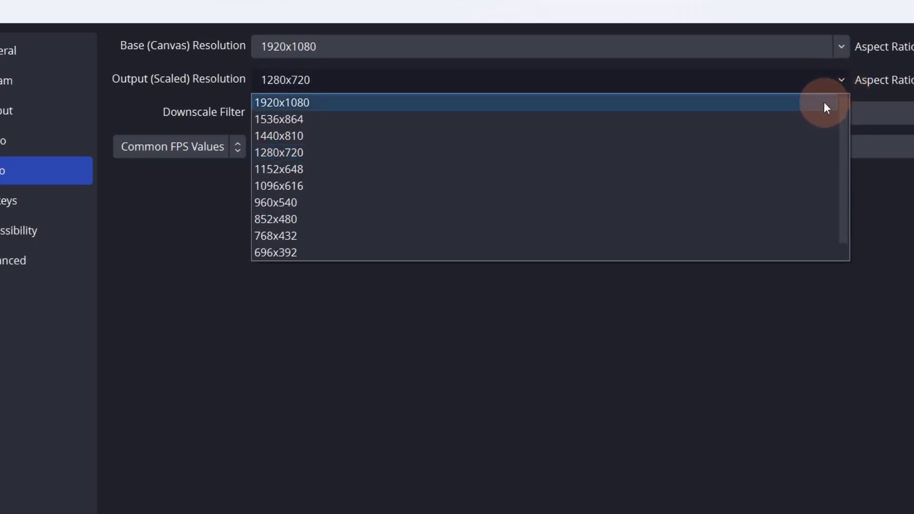
left_click(841, 76)
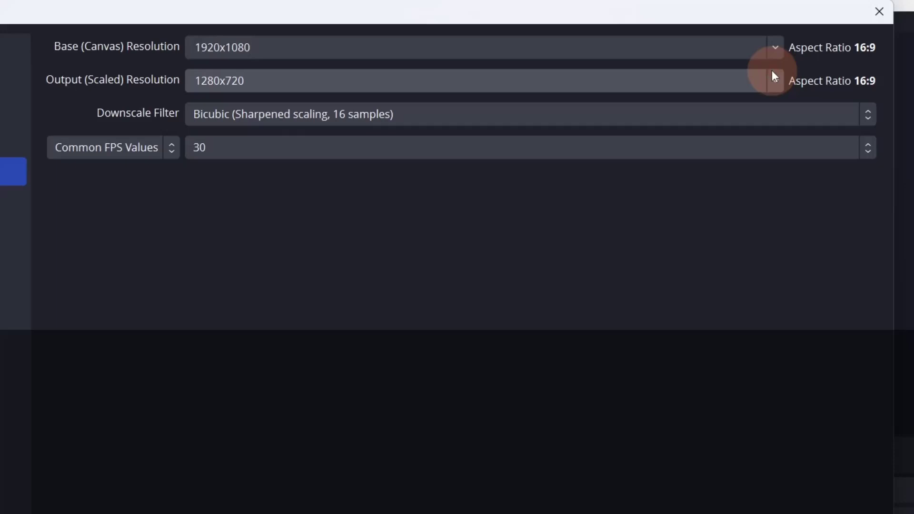
left_click(759, 109)
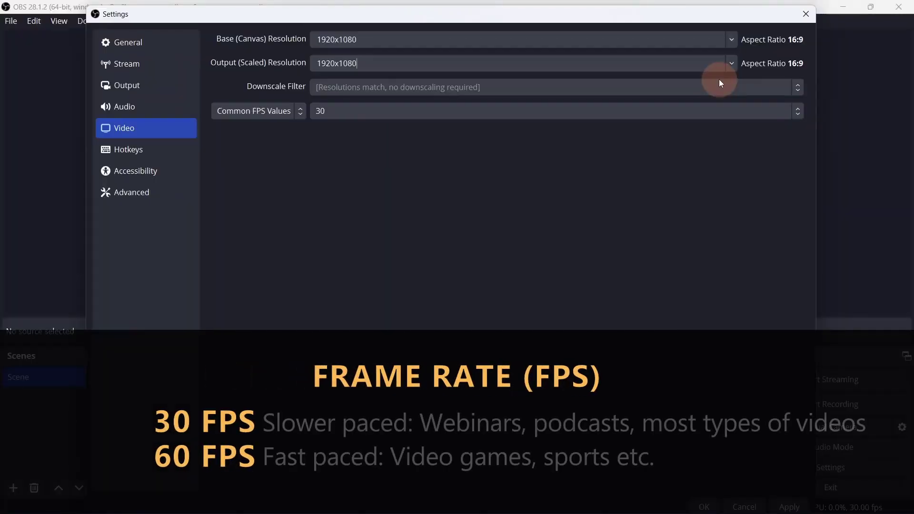
left_click(797, 109)
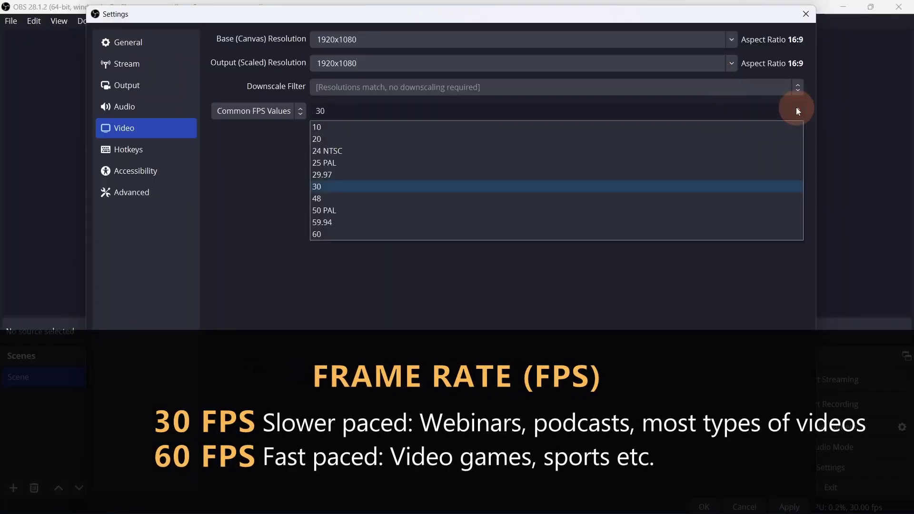
left_click(797, 110)
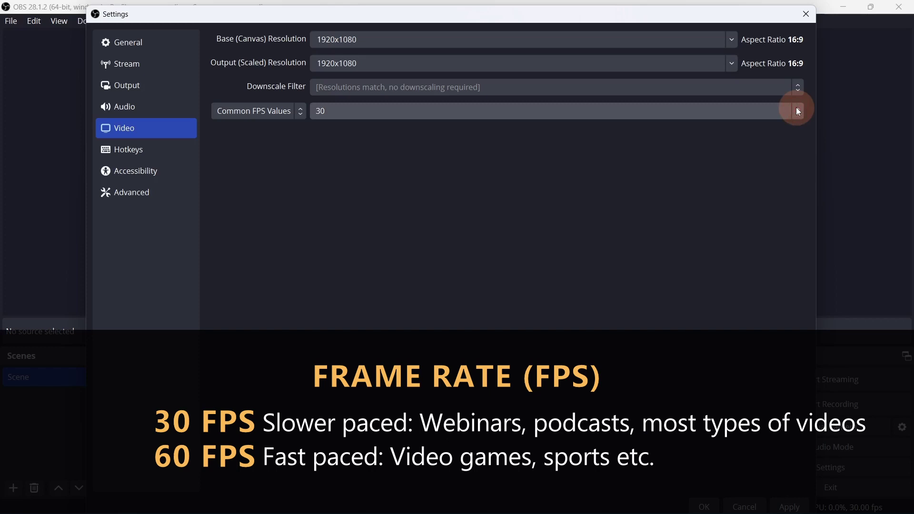
- Switch Output mode to Advanced and keep the Videos folder as the recording path
left_click(120, 108)
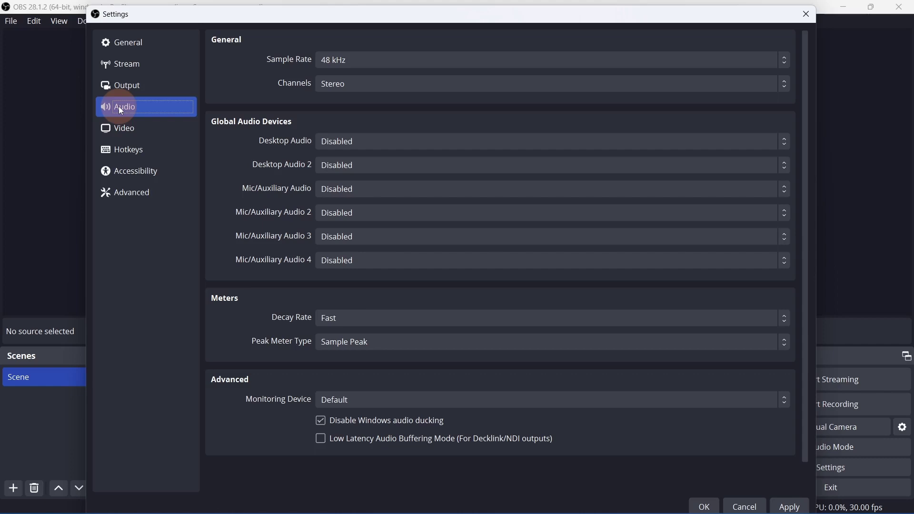
left_click(130, 88)
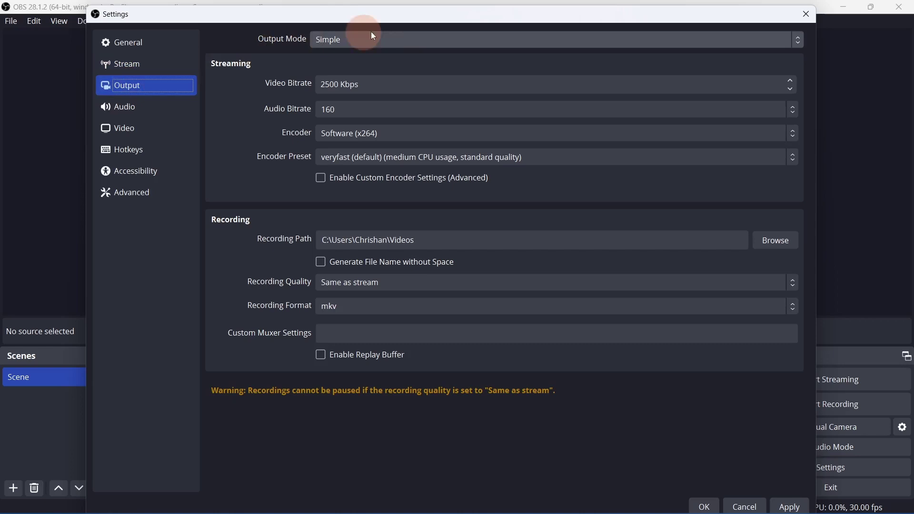
left_click(398, 37)
left_click(399, 66)
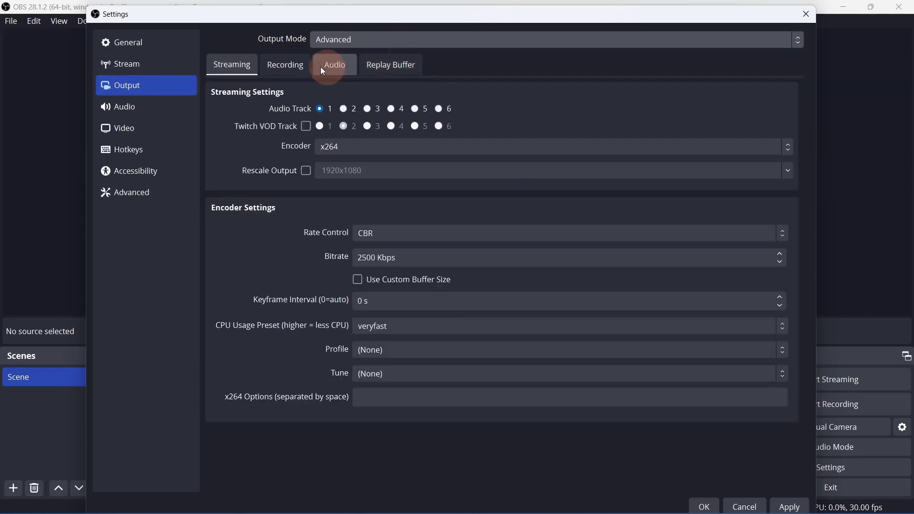
left_click(290, 69)
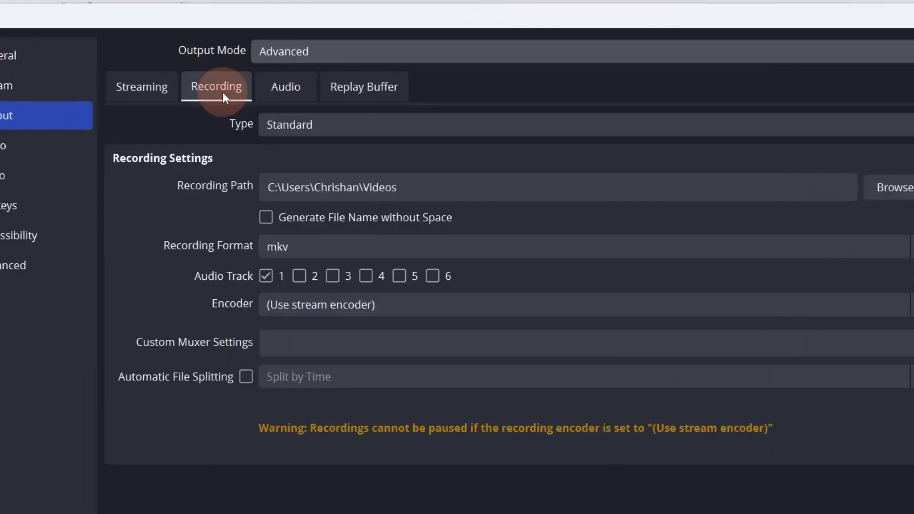
left_click(339, 133)
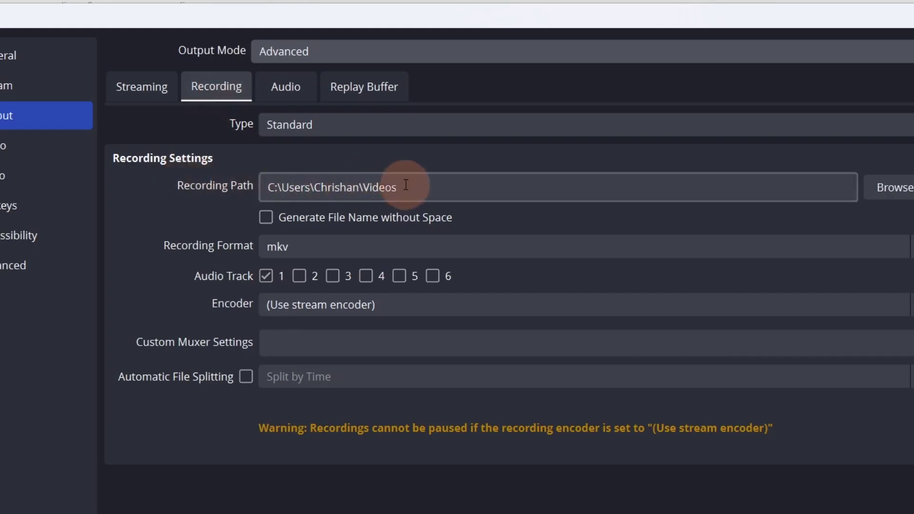
left_click(895, 188)
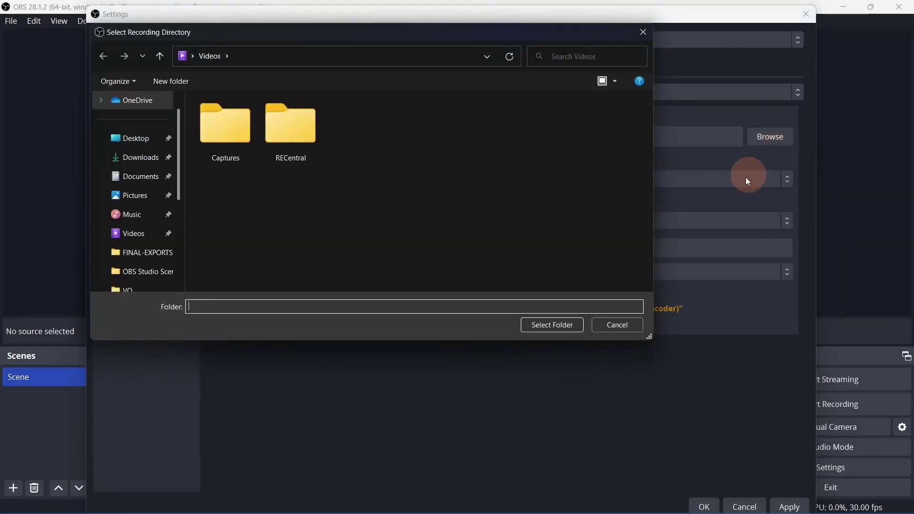
left_click(568, 324)
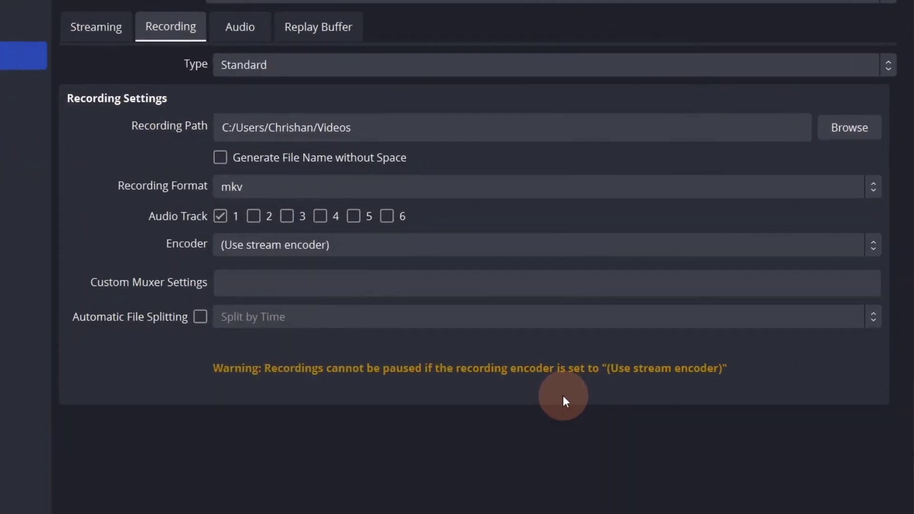
- Set the recording format to mkv
left_click(773, 187)
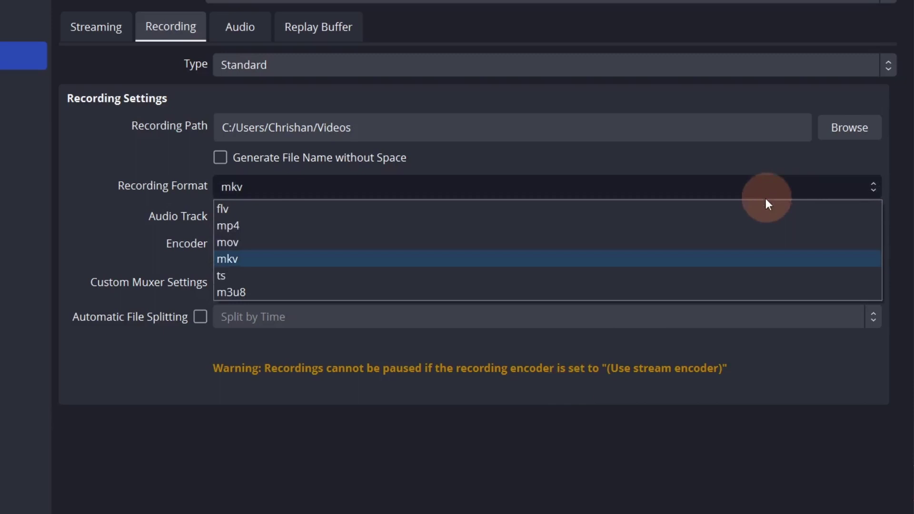
left_click(753, 227)
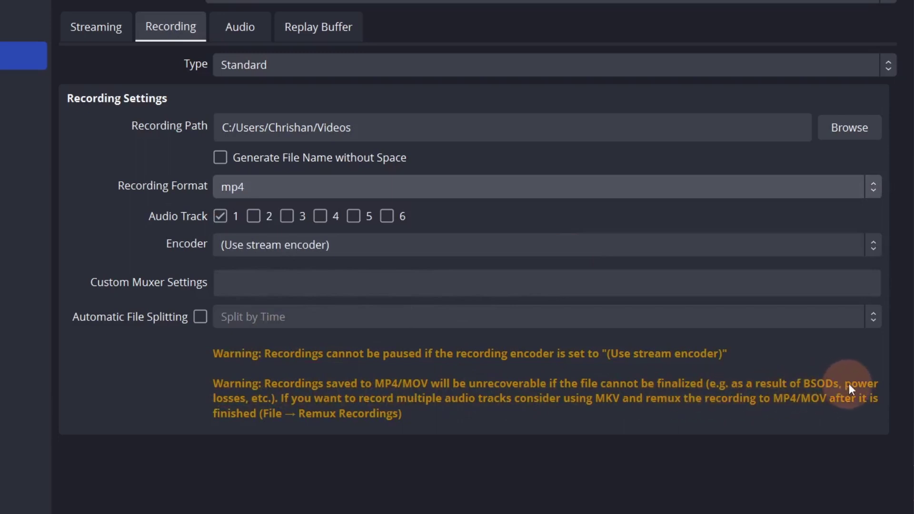
left_click(721, 186)
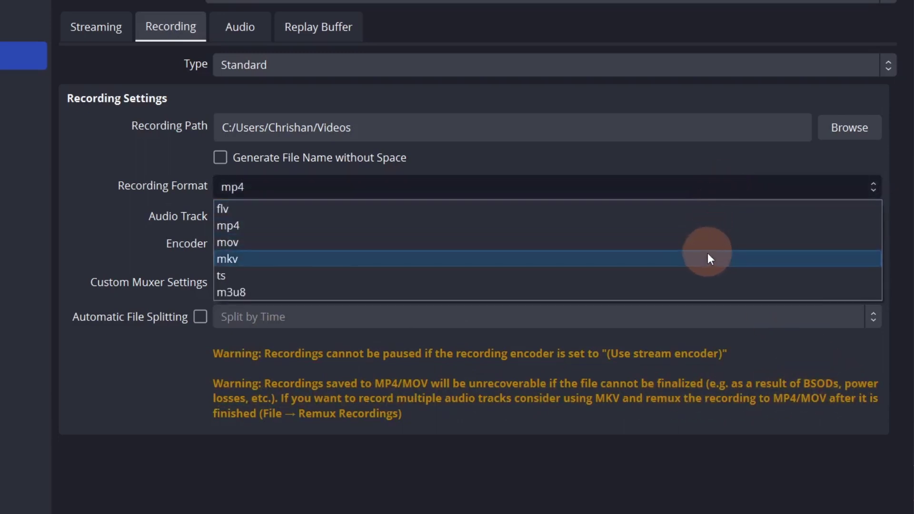
left_click(706, 256)
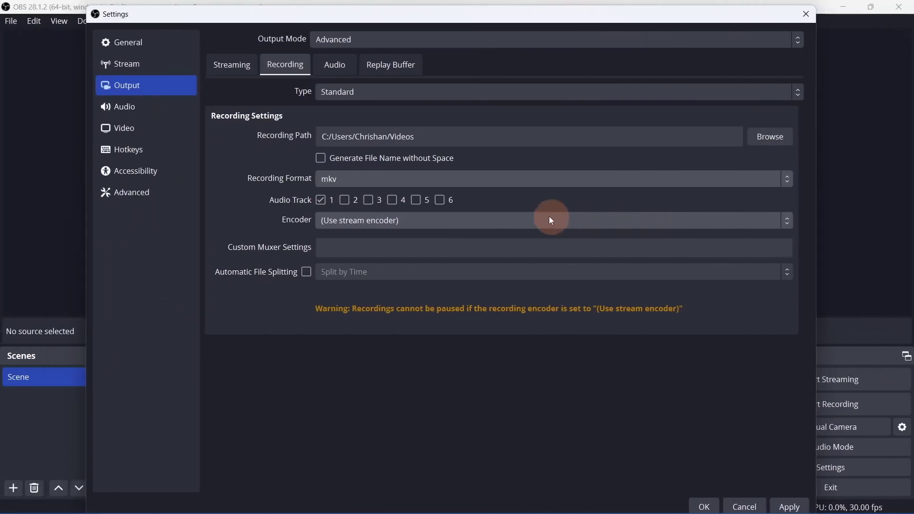
- Try the AMD HW H.264 encoder with CQP rate control at 20
left_click(462, 222)
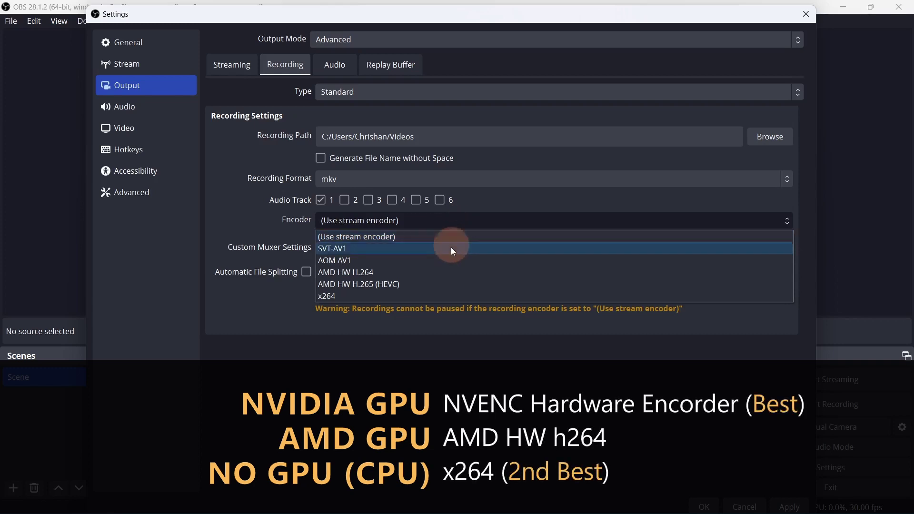
left_click(450, 276)
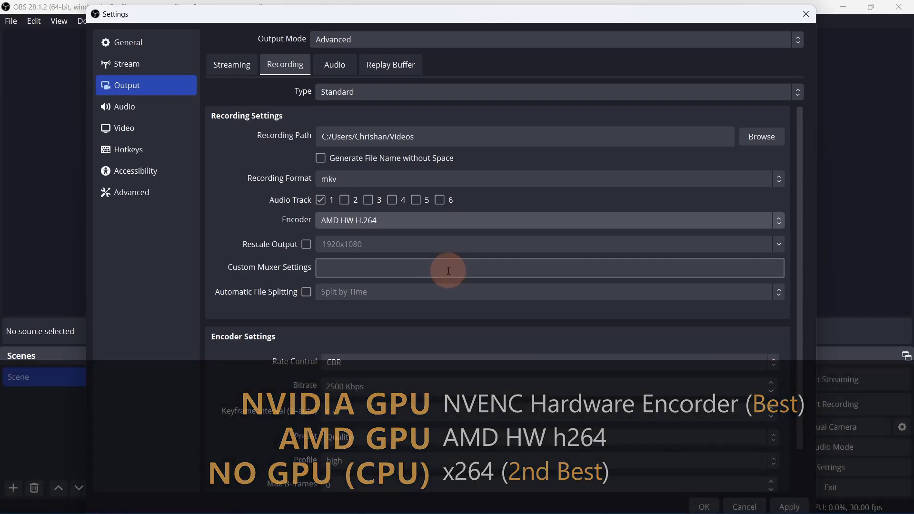
left_click(417, 220)
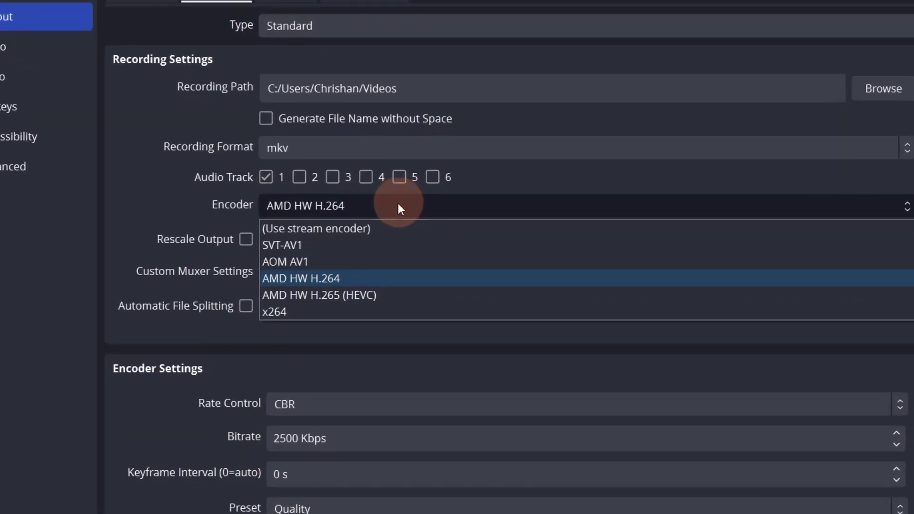
left_click(439, 311)
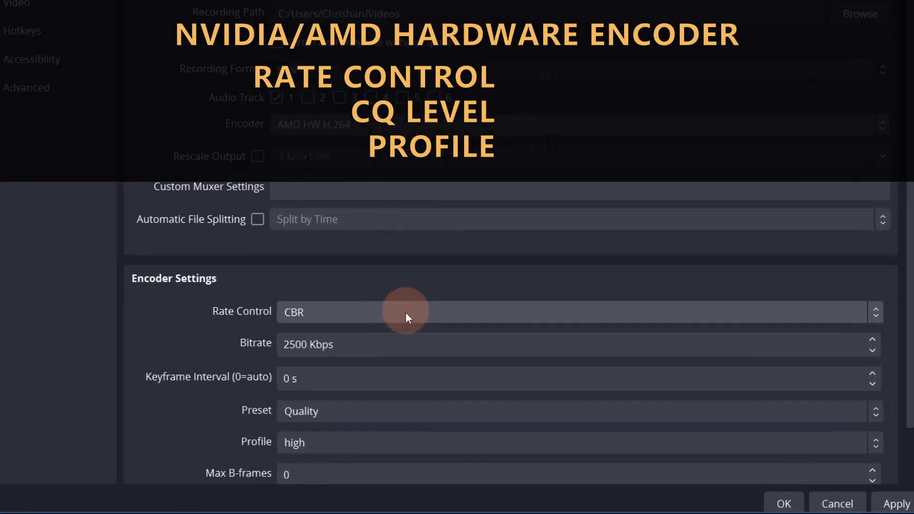
left_click(420, 363)
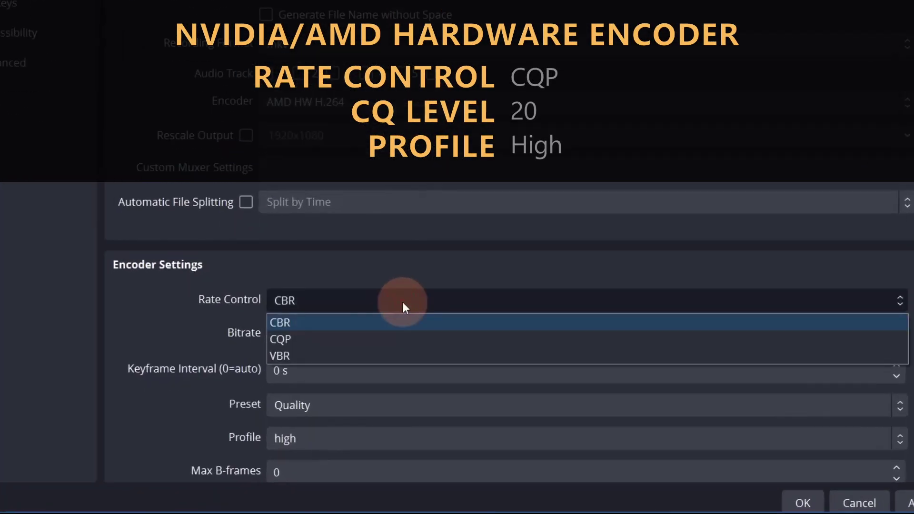
left_click(415, 351)
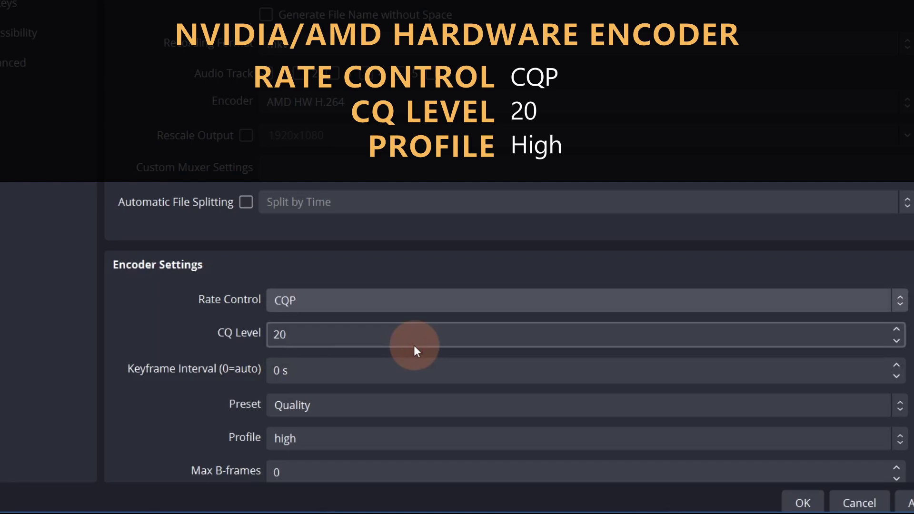
- Switch to the x264 encoder with CRF 23 rate control and the high profile
left_click(367, 101)
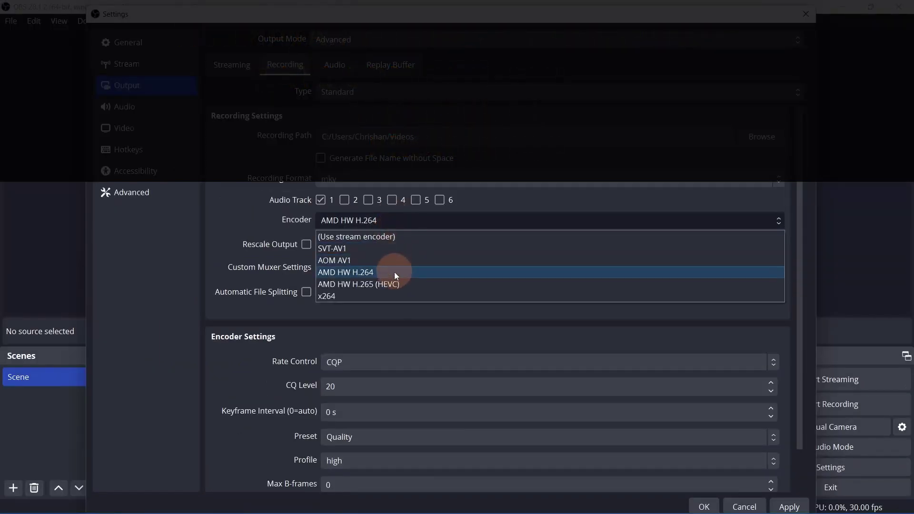
left_click(394, 295)
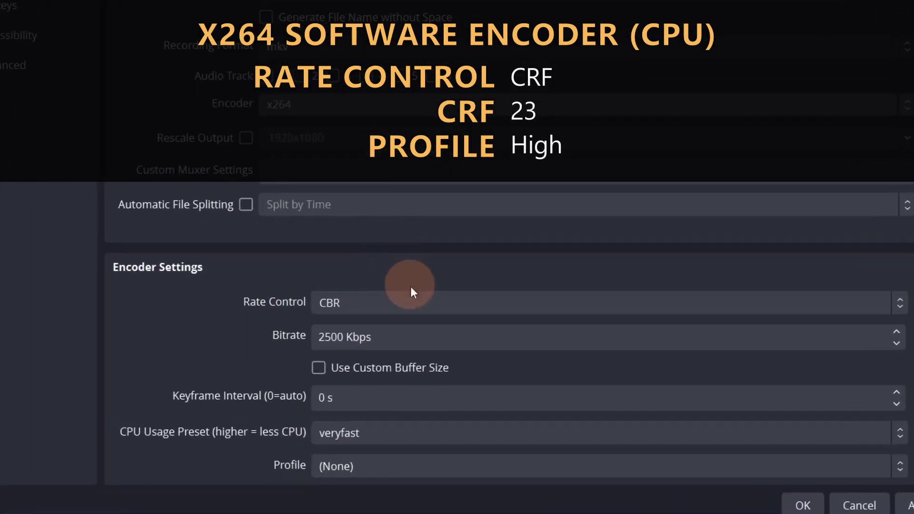
left_click(435, 363)
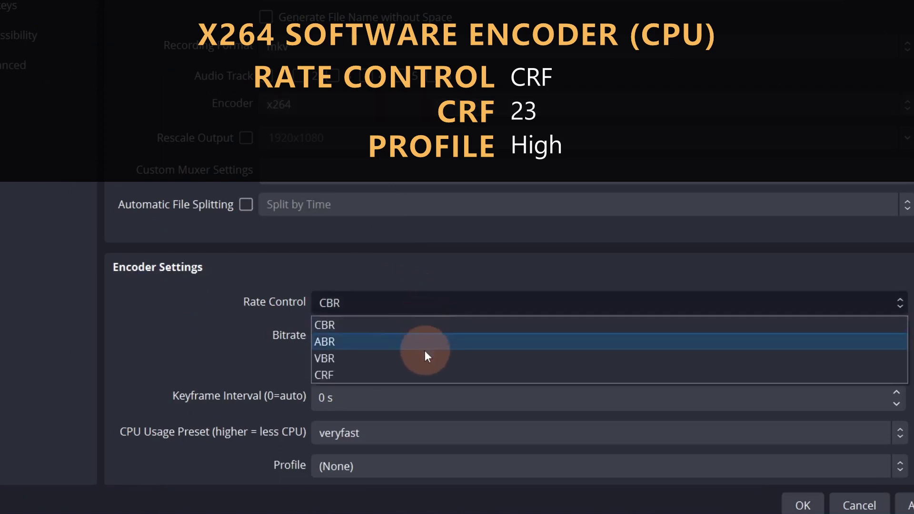
left_click(427, 375)
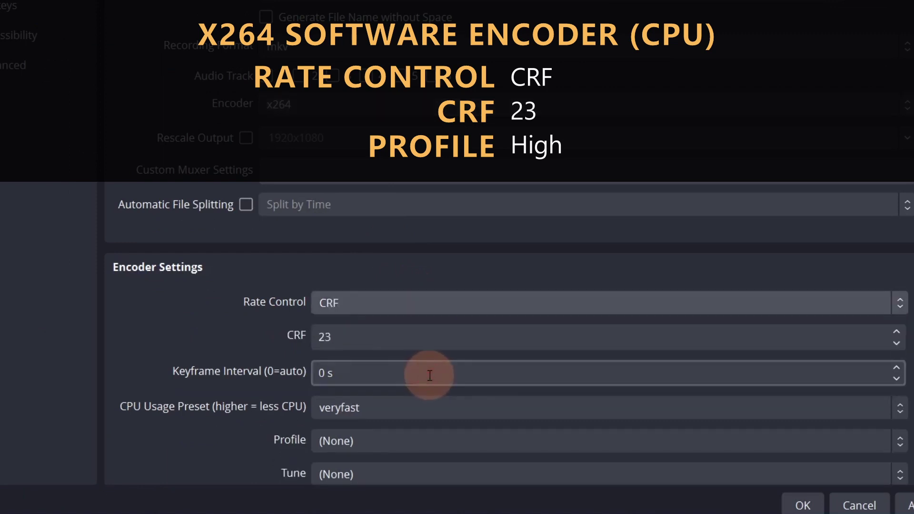
left_click(435, 438)
left_click(437, 418)
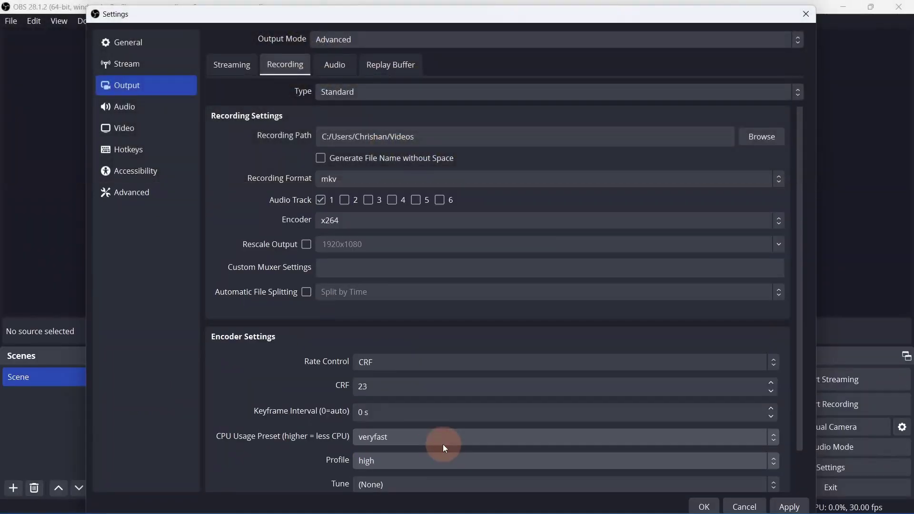
- Set Track 1 audio bitrate to 256, save the settings, and check the Profile menu
left_click(335, 67)
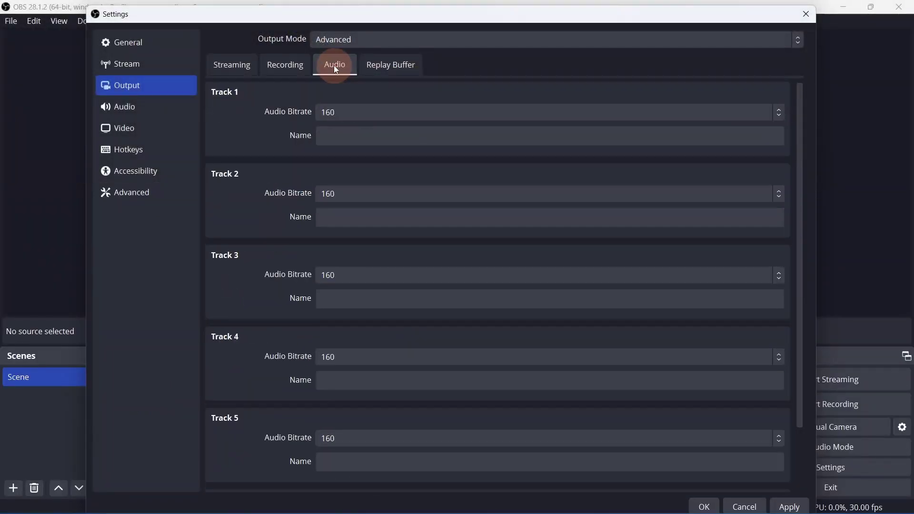
left_click(340, 112)
left_click(354, 199)
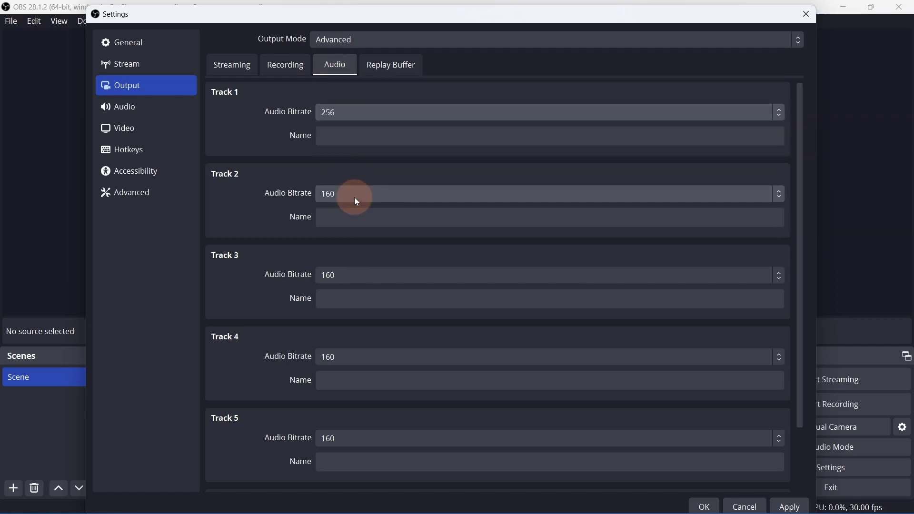
left_click(704, 506)
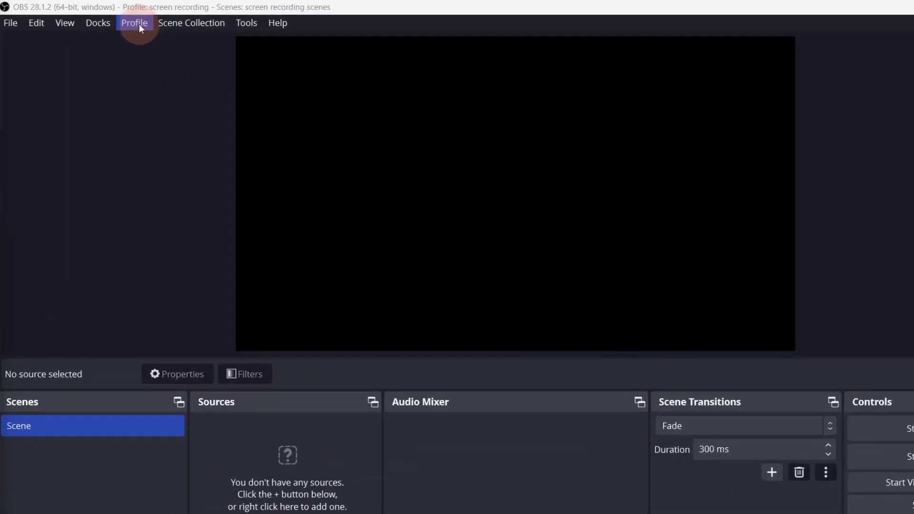
left_click(139, 24)
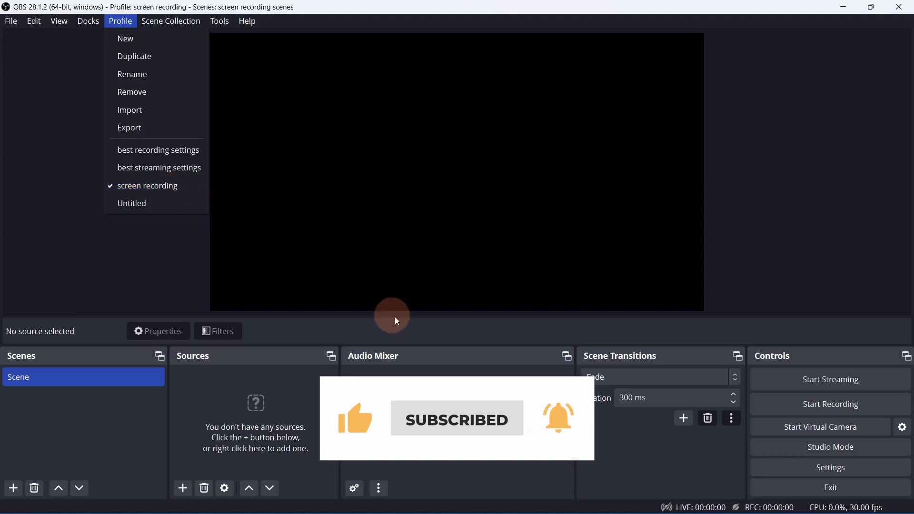
left_click(427, 334)
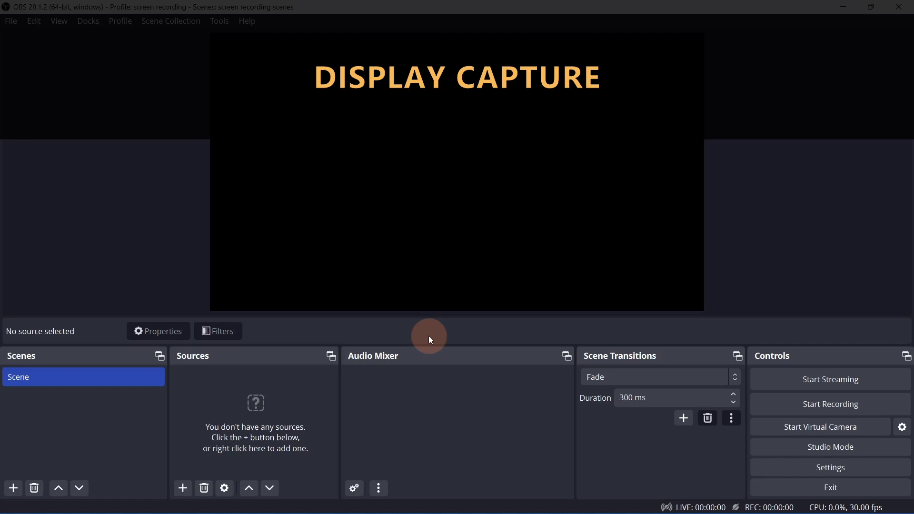
- Add a Display Capture source, trying capture methods before settling on Automatic
left_click(182, 488)
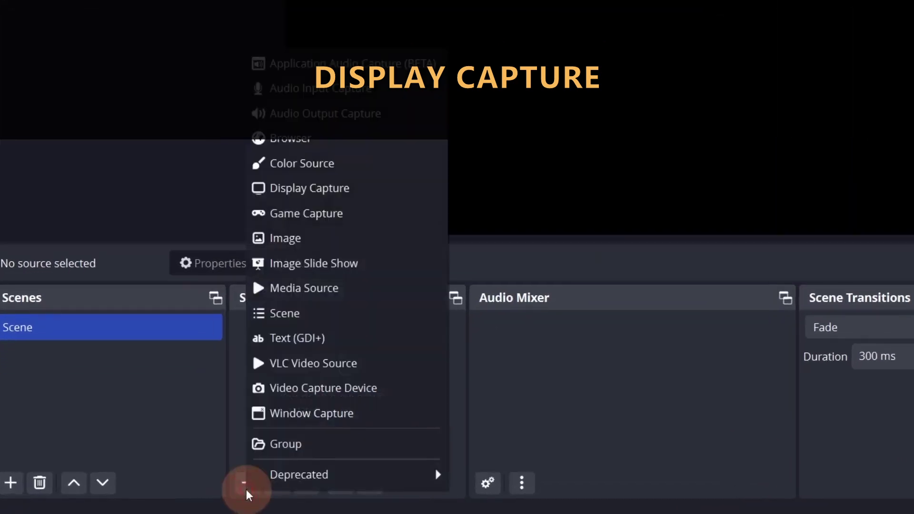
left_click(329, 190)
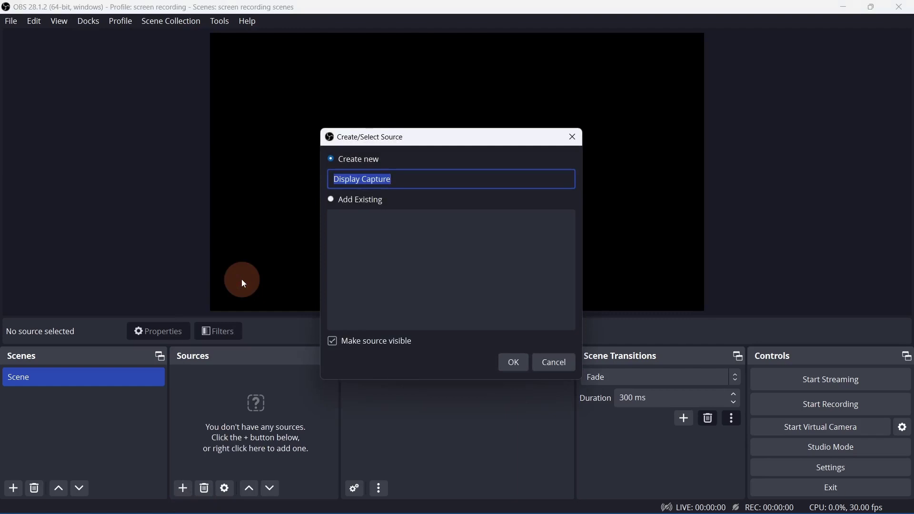
left_click(514, 362)
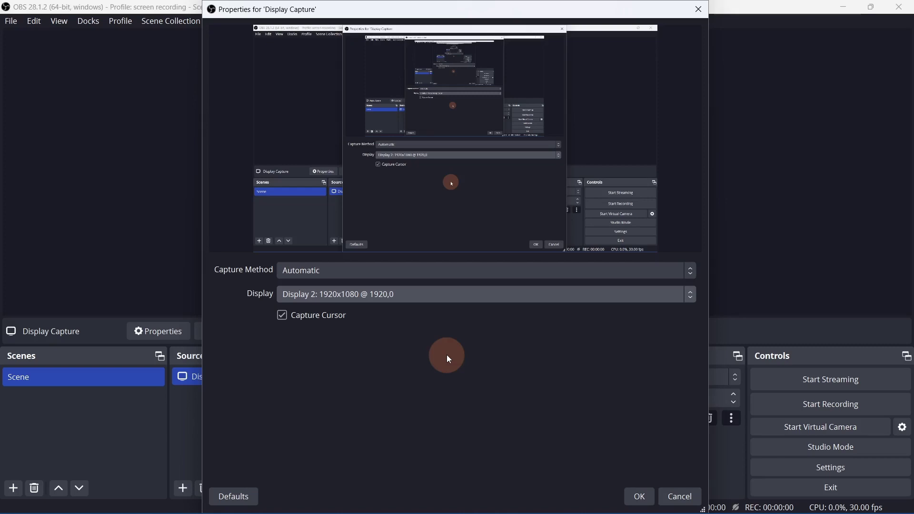
left_click(439, 270)
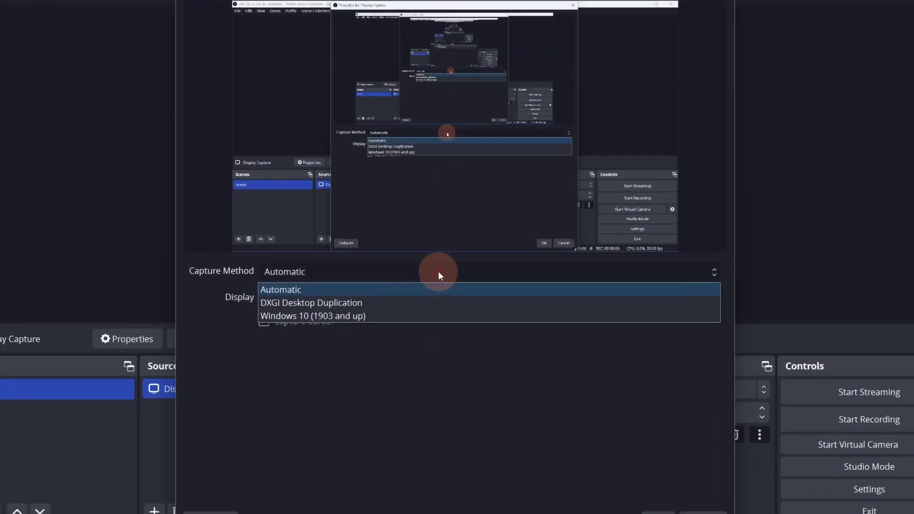
left_click(429, 316)
left_click(430, 283)
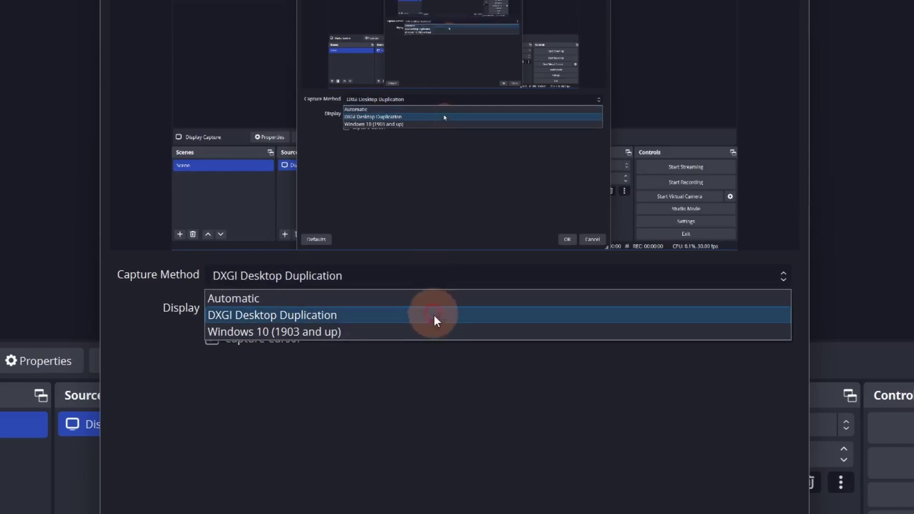
left_click(435, 333)
left_click(435, 283)
left_click(436, 295)
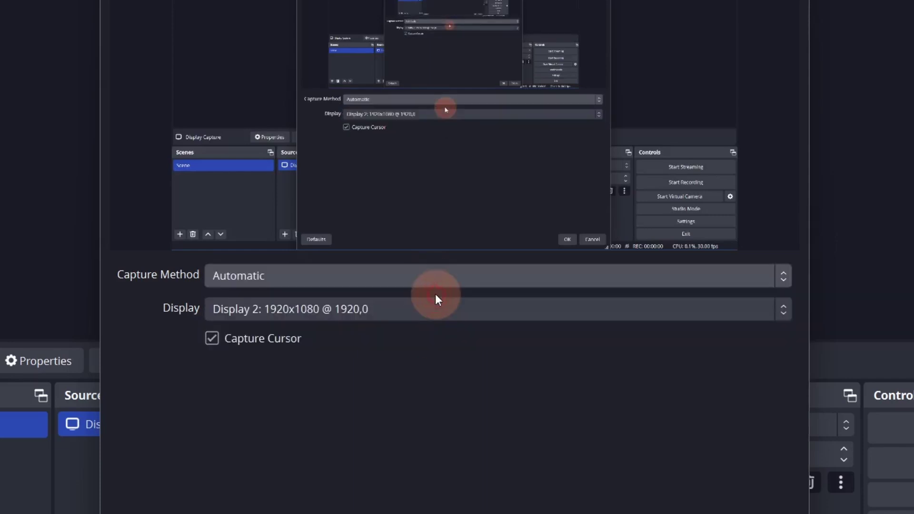
- Capture Display 2 with the cursor, confirm, and deselect the source
left_click(434, 309)
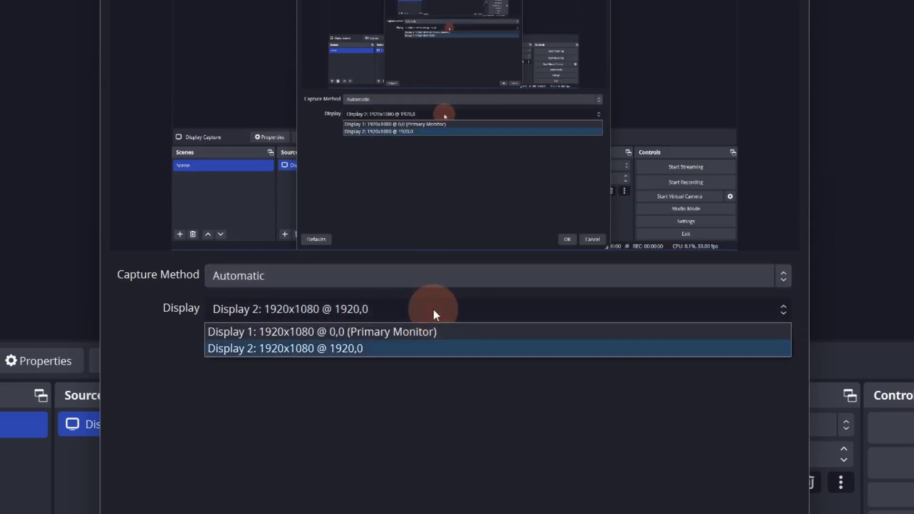
left_click(435, 349)
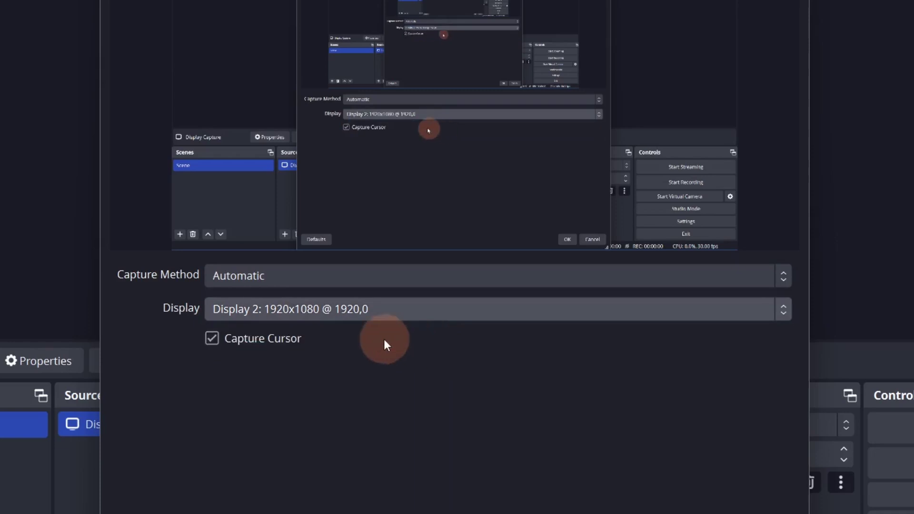
left_click(212, 338)
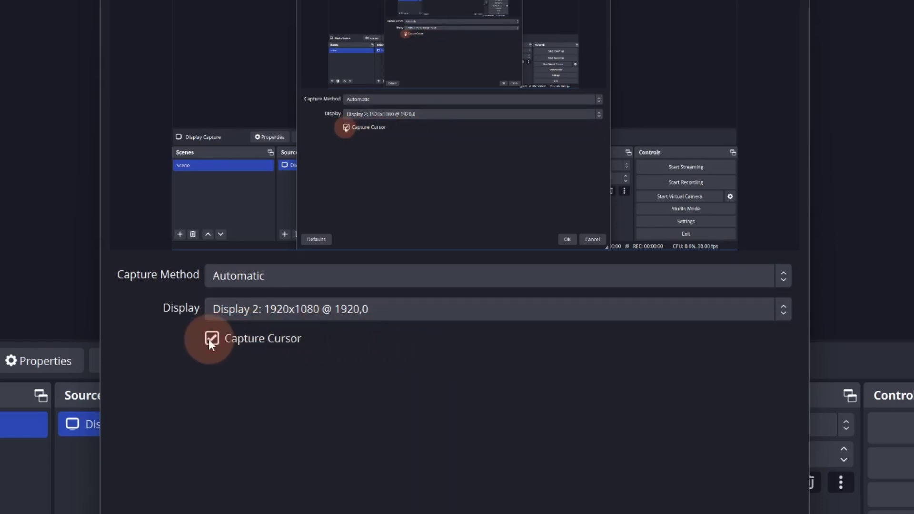
left_click(706, 490)
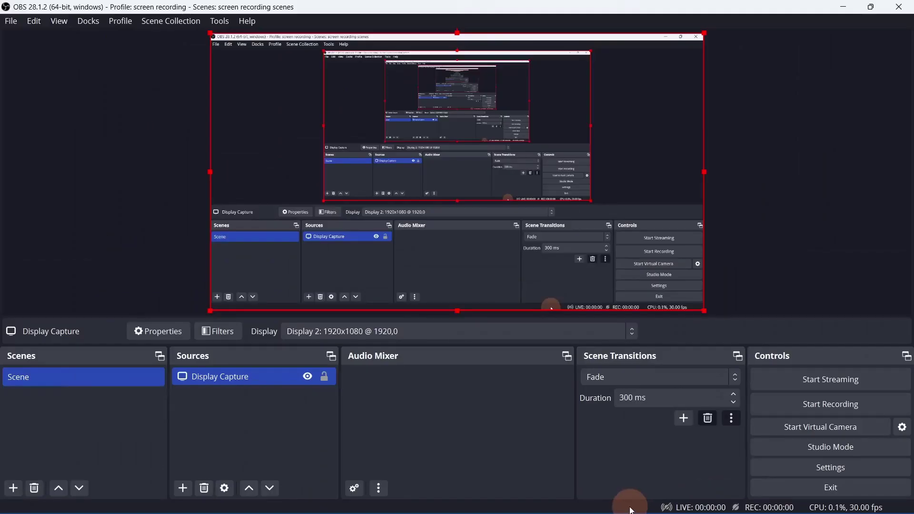
left_click(444, 333)
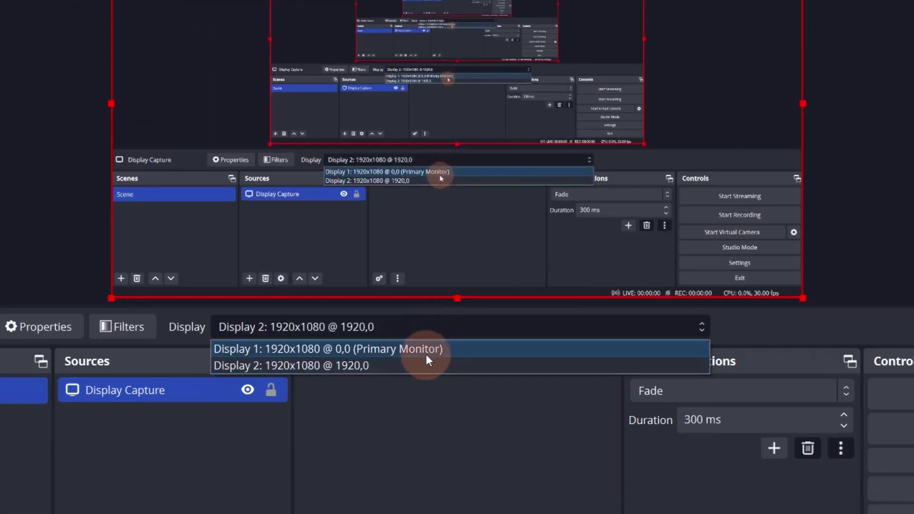
left_click(421, 365)
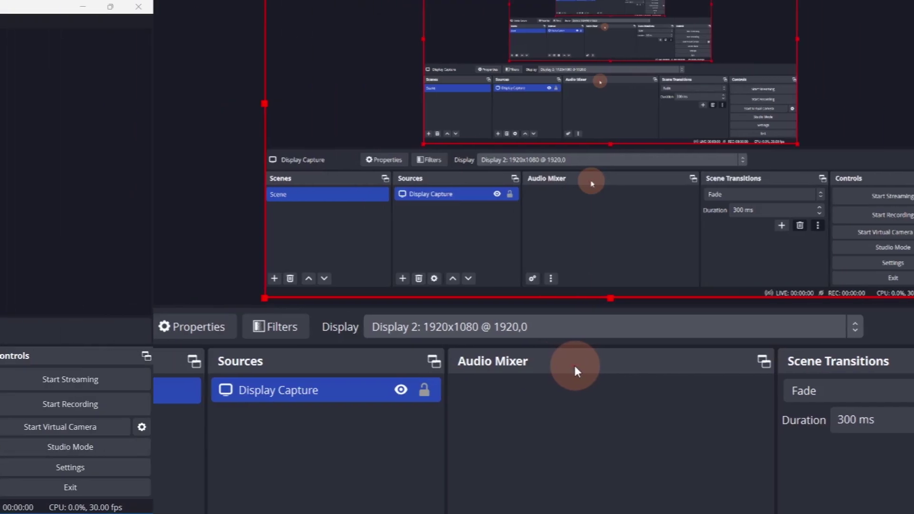
left_click(421, 404)
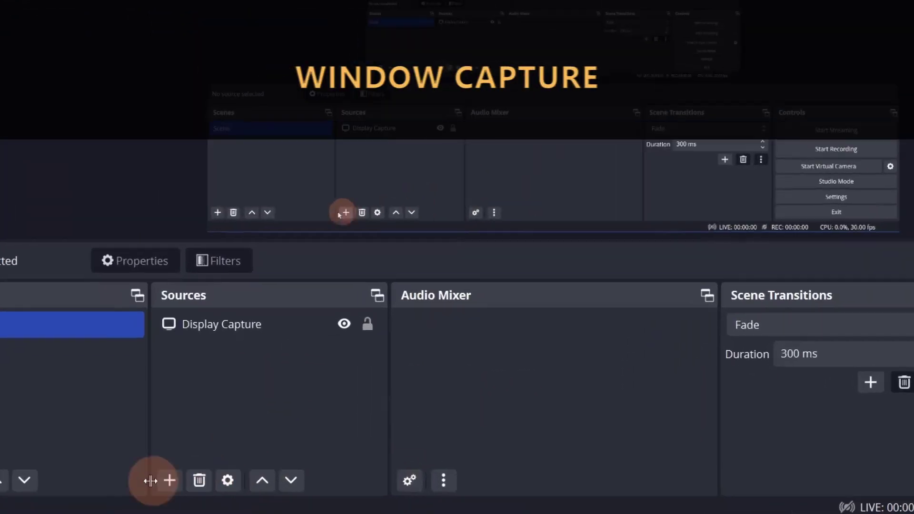
- Add a Window Capture source targeting the [chrome.exe]: Google - Google Chrome window
left_click(182, 487)
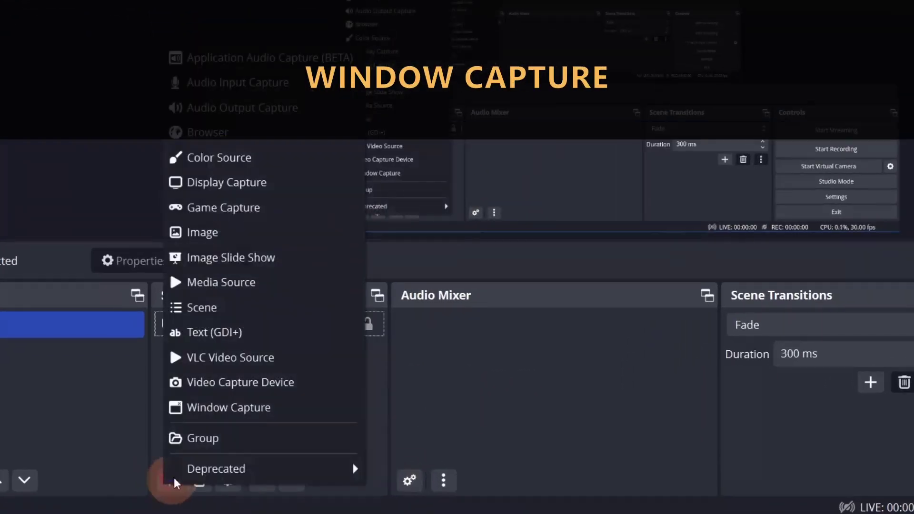
left_click(262, 407)
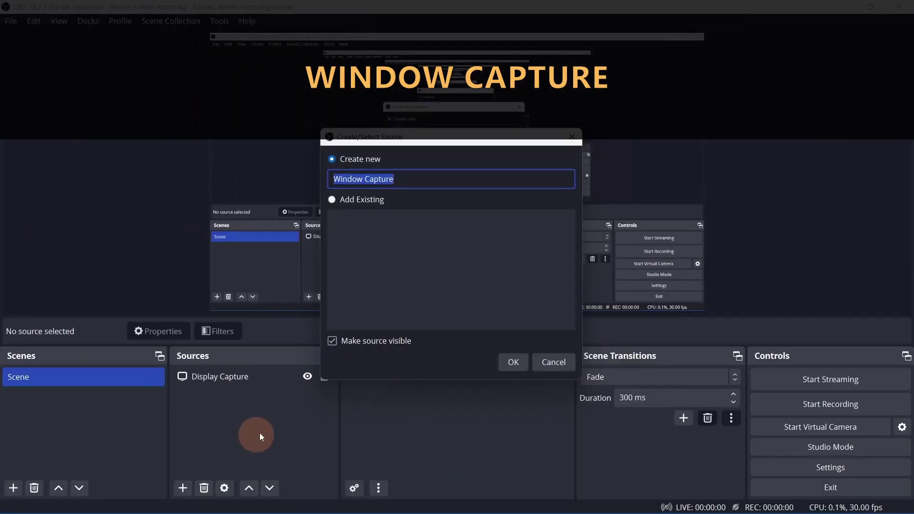
left_click(519, 364)
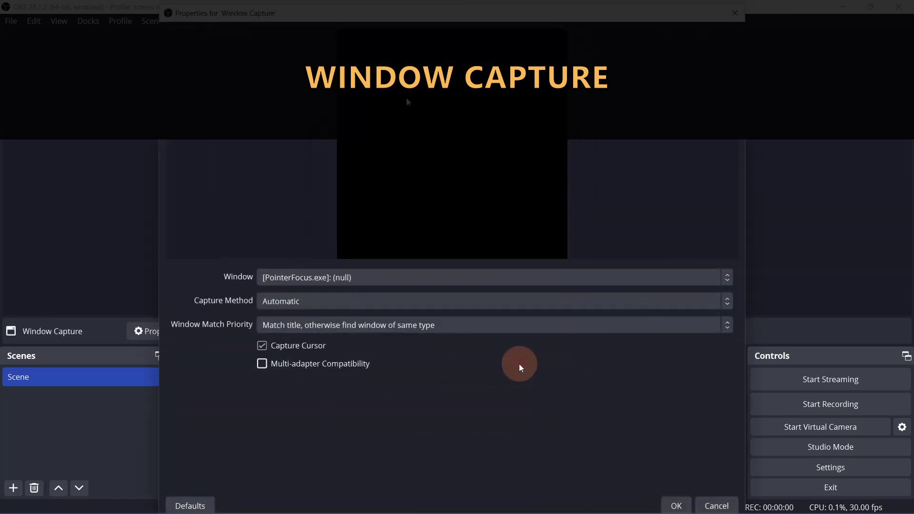
left_click(515, 276)
left_click(502, 343)
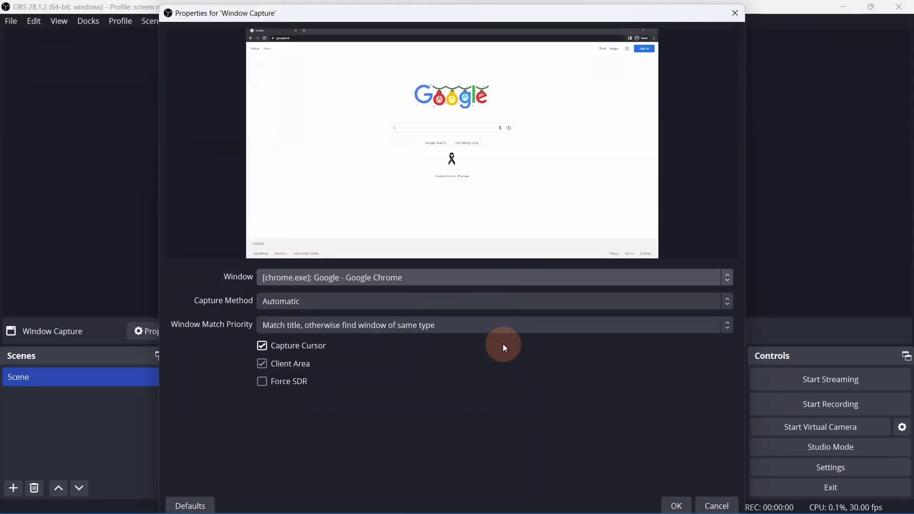
- Keep Automatic capture method, window matching and Client Area on, then confirm
left_click(476, 303)
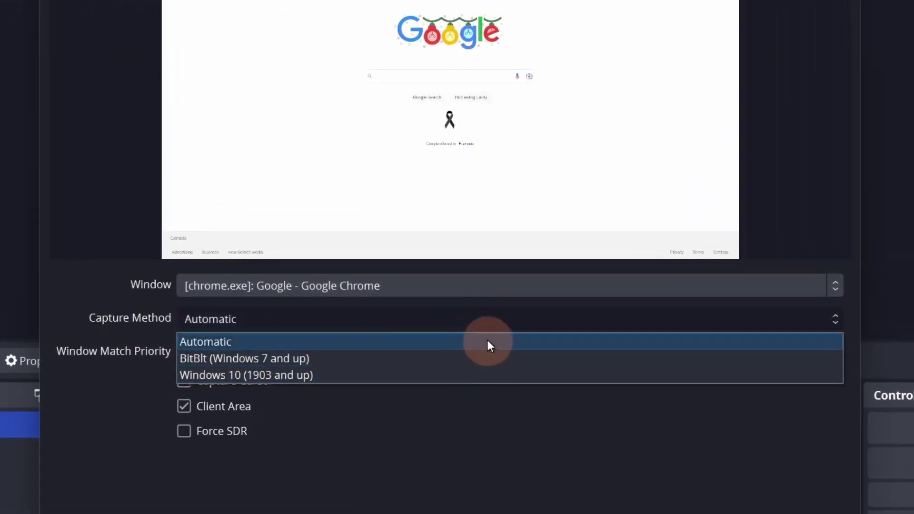
left_click(487, 339)
left_click(527, 355)
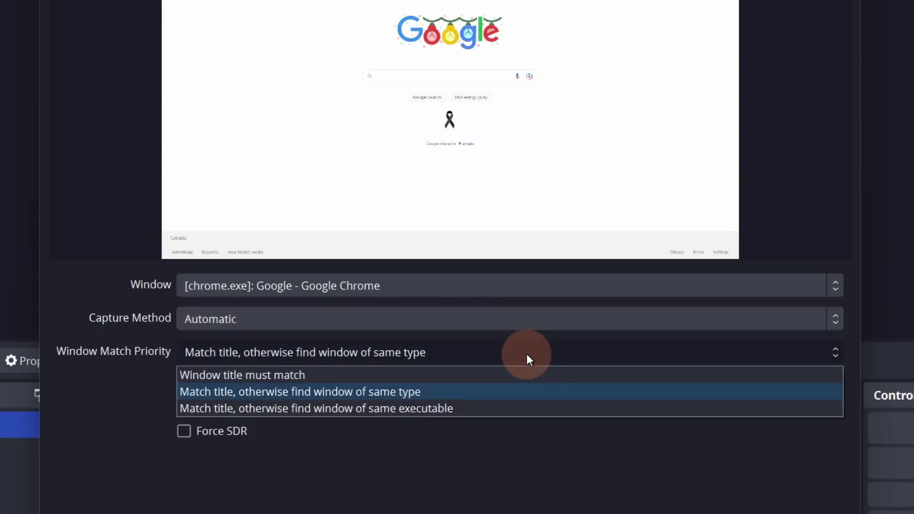
left_click(528, 359)
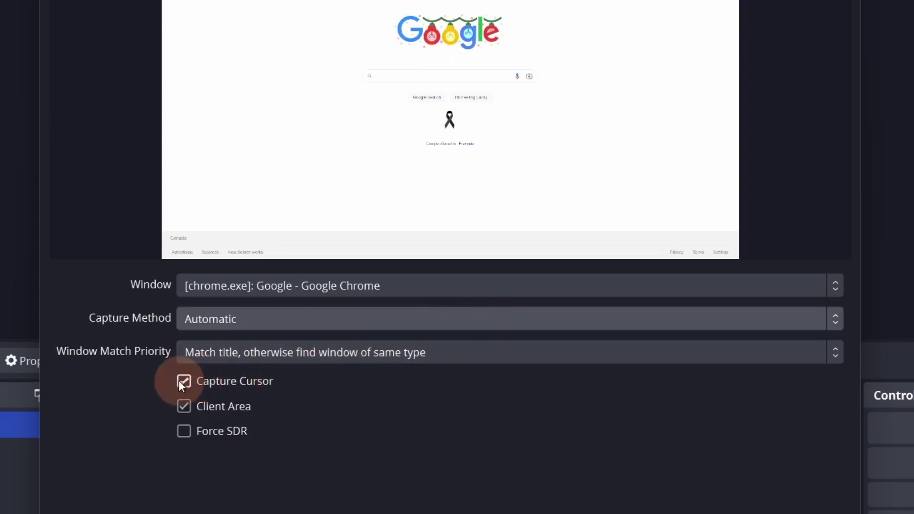
left_click(184, 406)
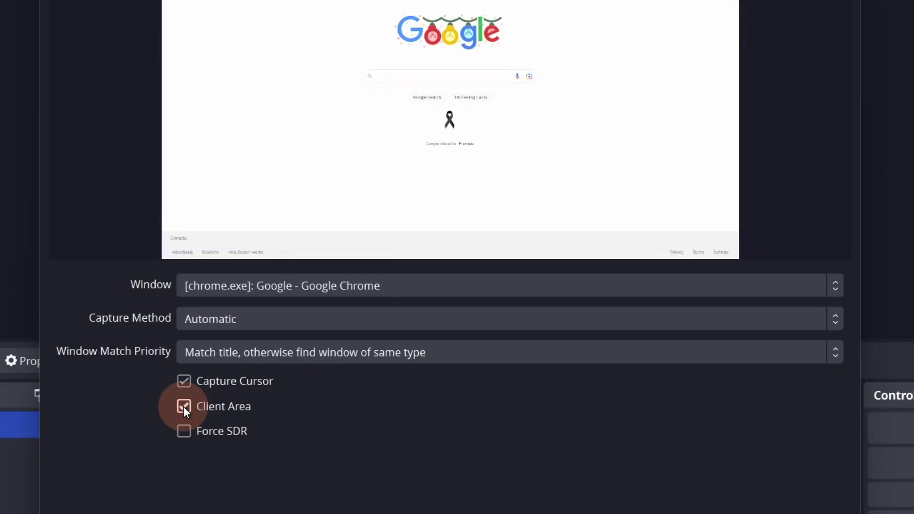
left_click(184, 406)
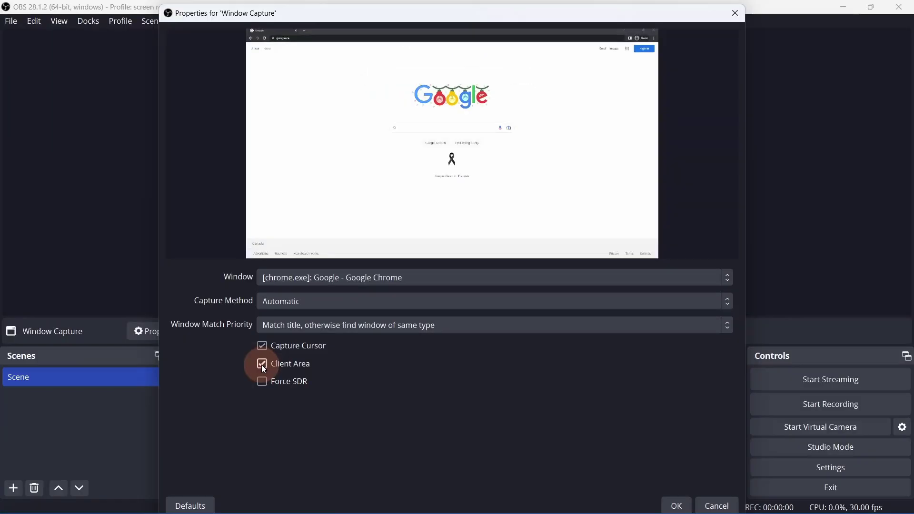
left_click(689, 504)
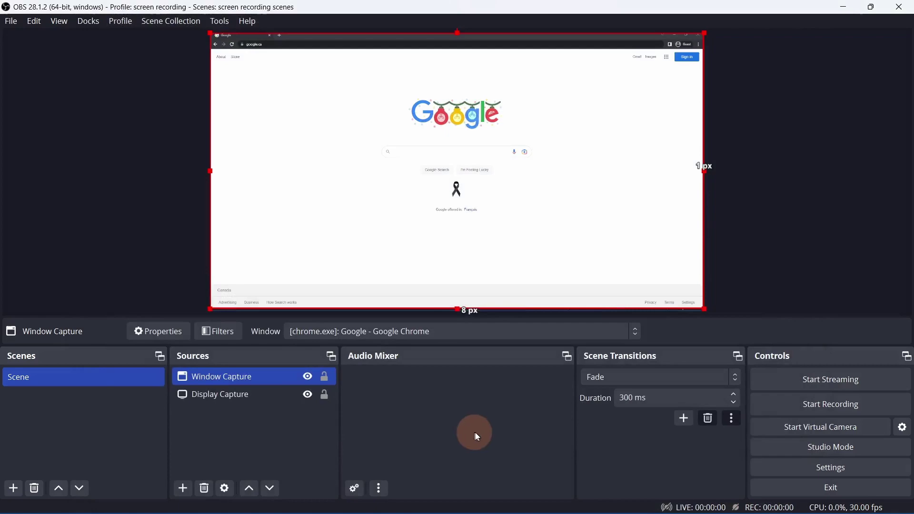
- Set Desktop Audio to Default and Mic/Auxiliary to Microphone (Realtek(R) Audio), then save
left_click(817, 467)
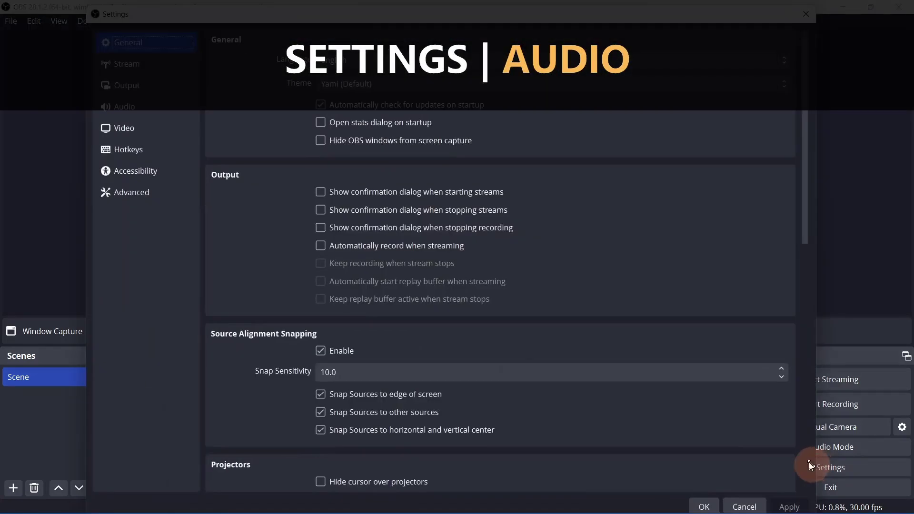
left_click(142, 106)
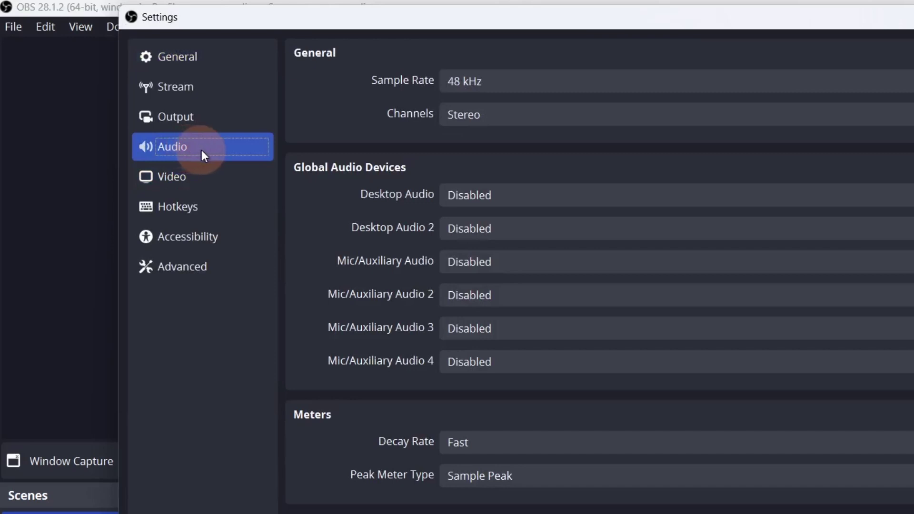
left_click(670, 199)
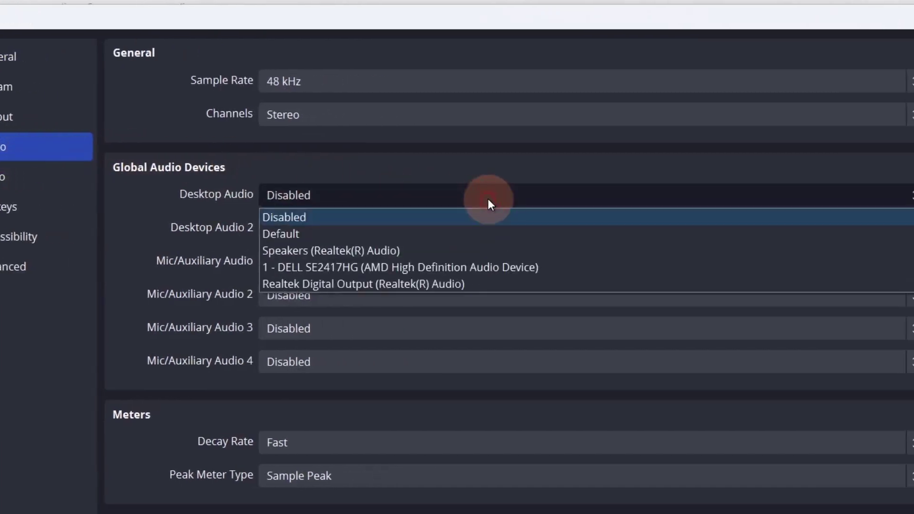
left_click(491, 233)
left_click(491, 262)
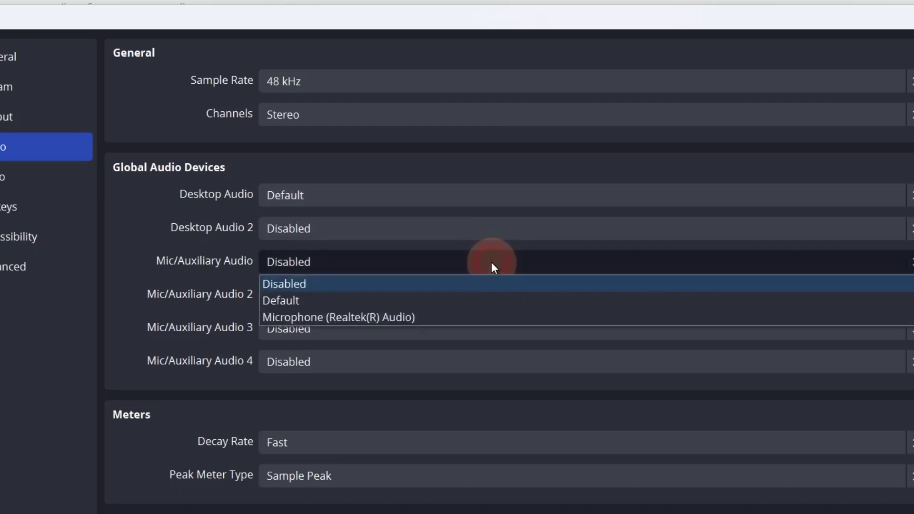
left_click(490, 318)
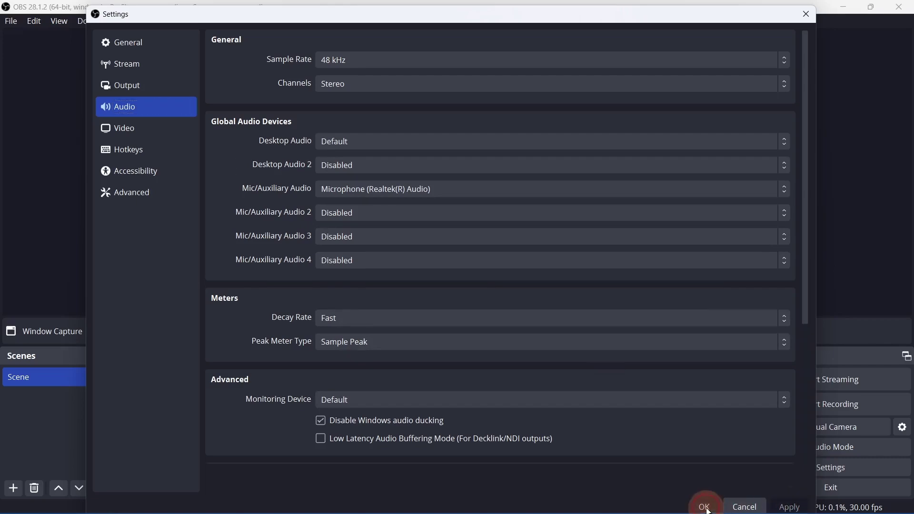
left_click(705, 507)
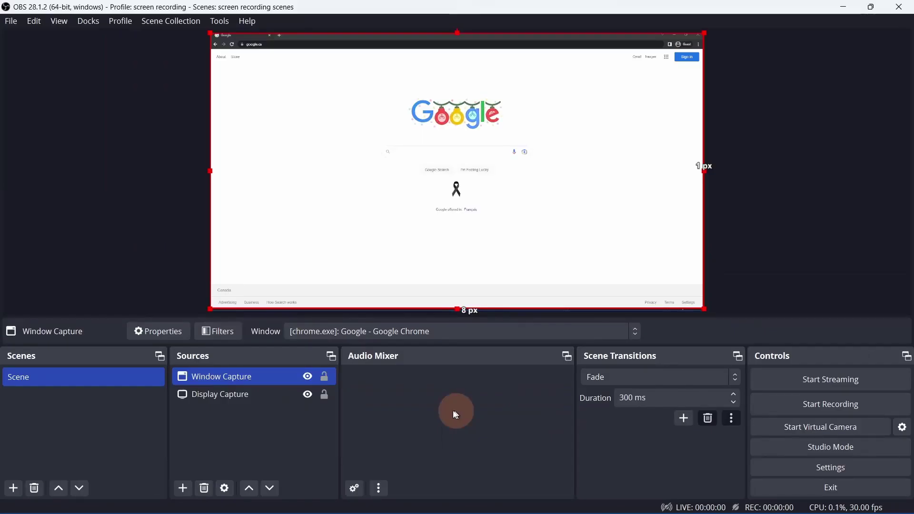
- Add an Audio Output Capture source using the Default output device
left_click(183, 486)
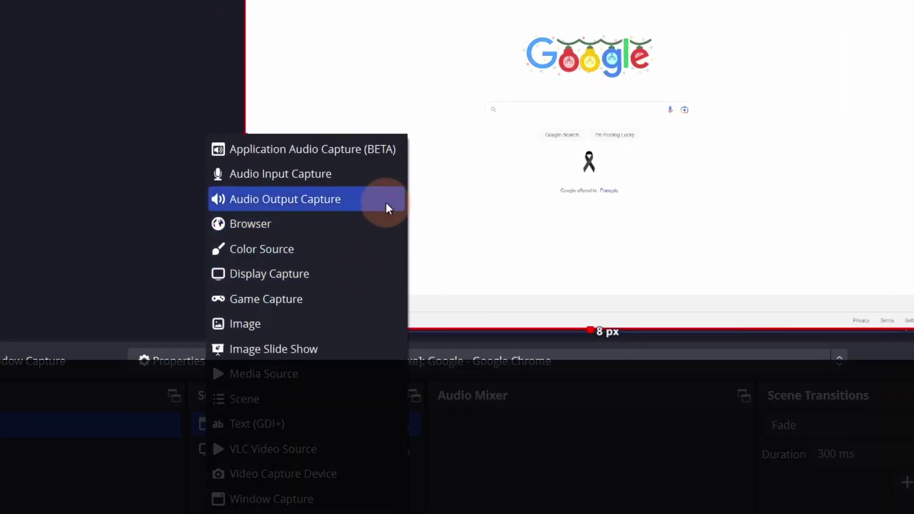
left_click(385, 203)
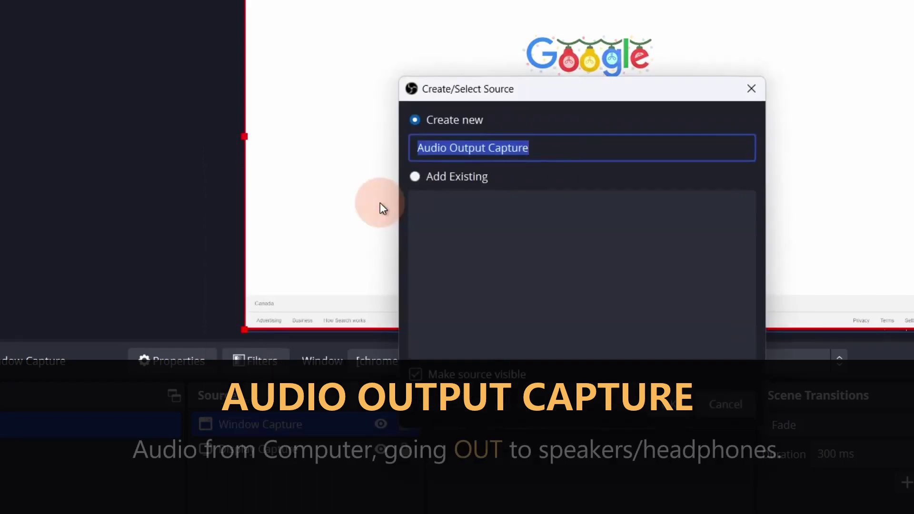
left_click(670, 410)
left_click(453, 49)
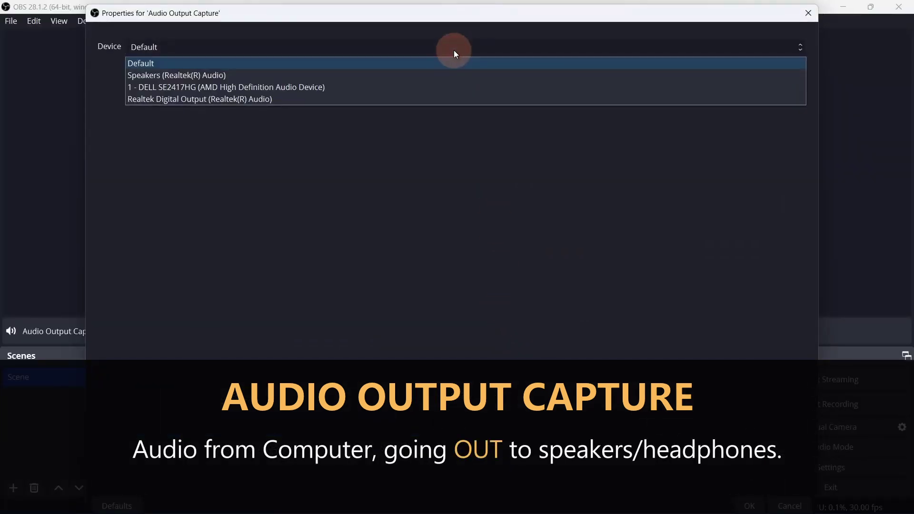
left_click(453, 67)
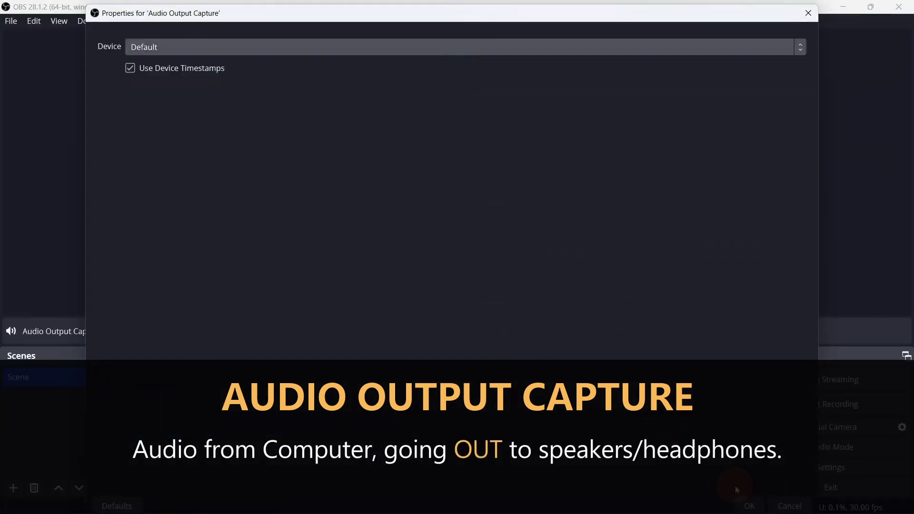
key("Return")
- Add an Audio Input Capture source using the Microphone (Realtek(R) Audio) device
left_click(187, 489)
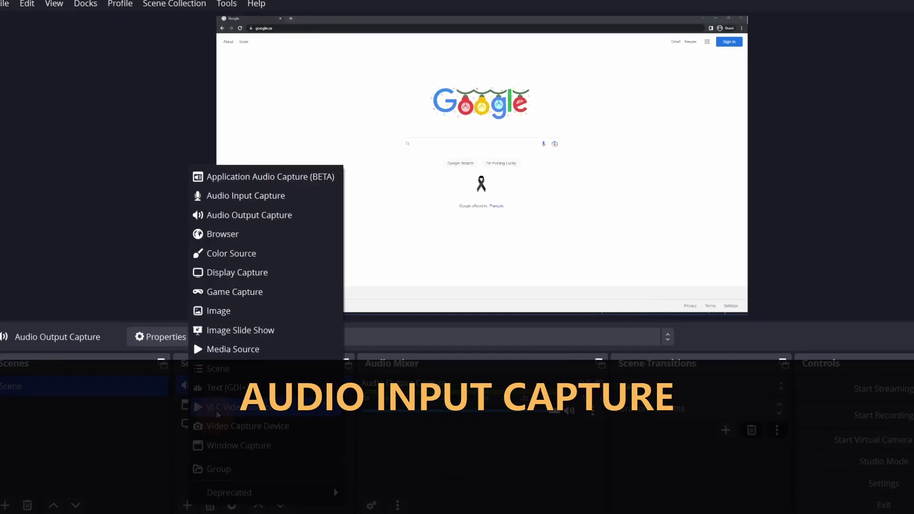
left_click(298, 199)
key("Return")
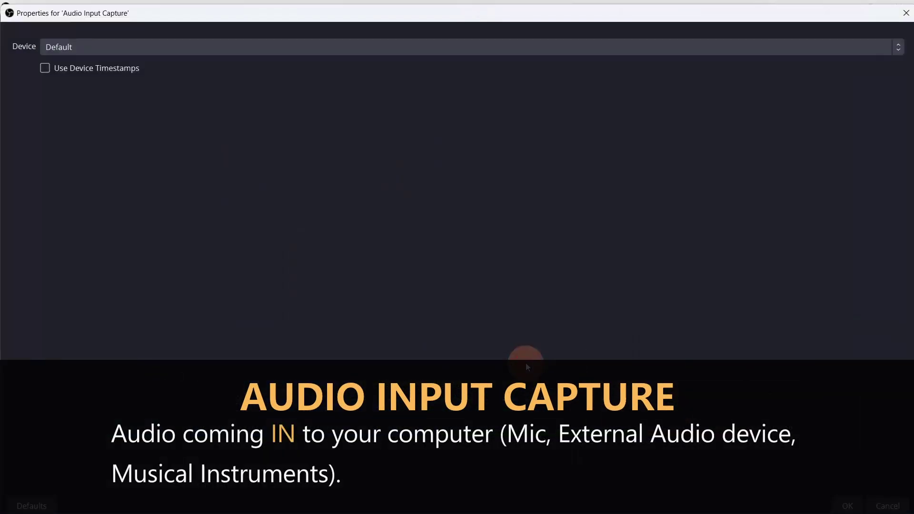
left_click(274, 46)
left_click(249, 74)
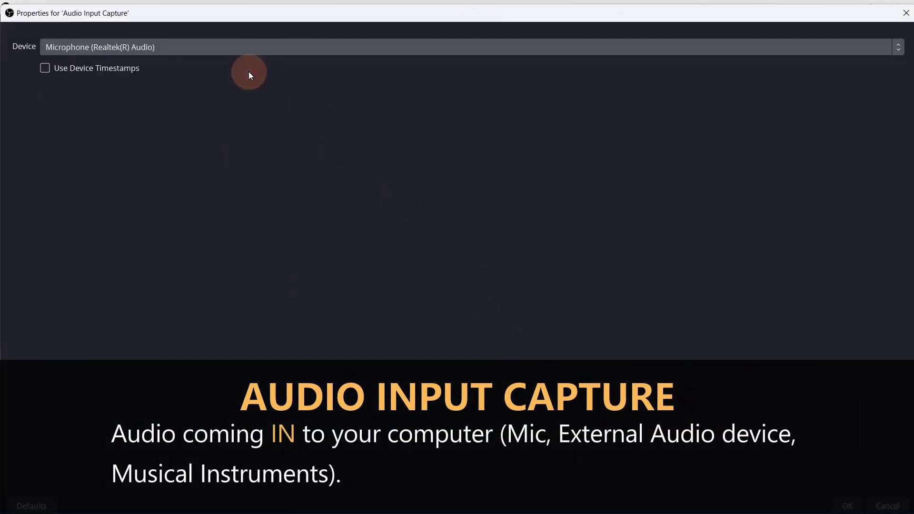
left_click(851, 505)
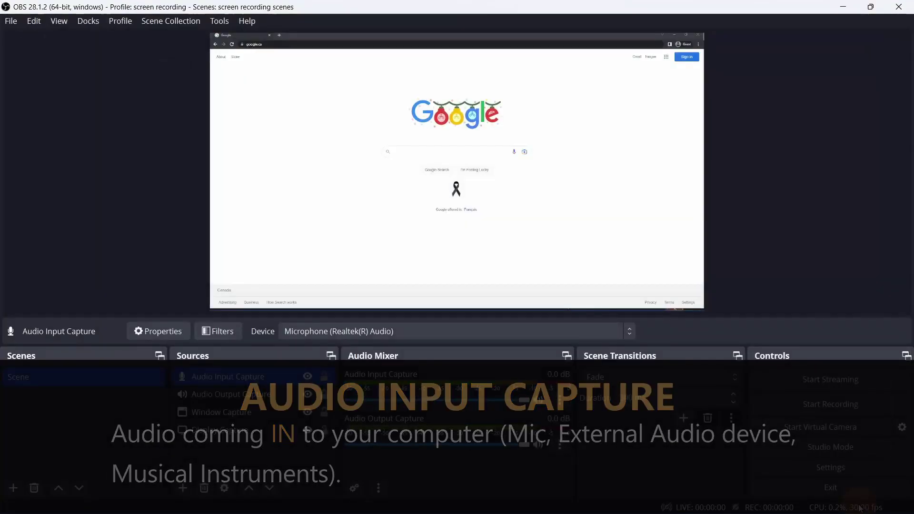
- Add an Application Audio Capture source capturing the Spotify Widget
left_click(182, 488)
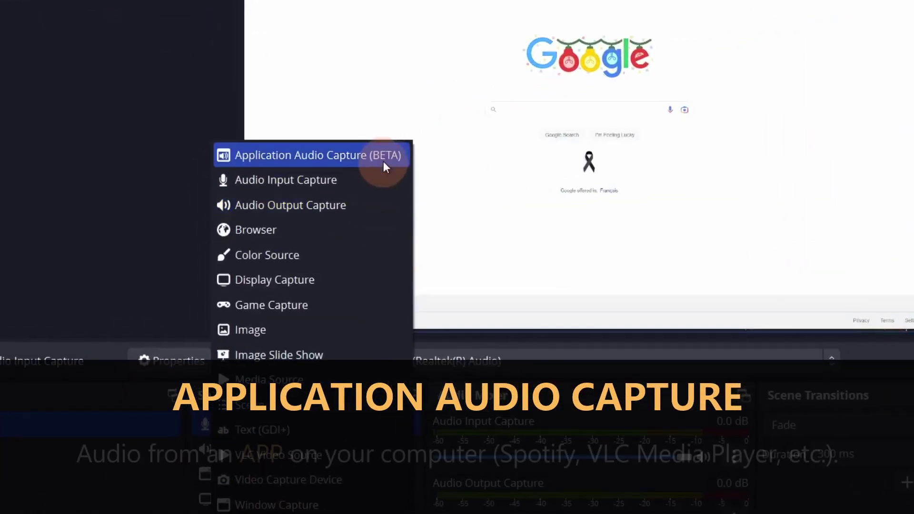
left_click(384, 156)
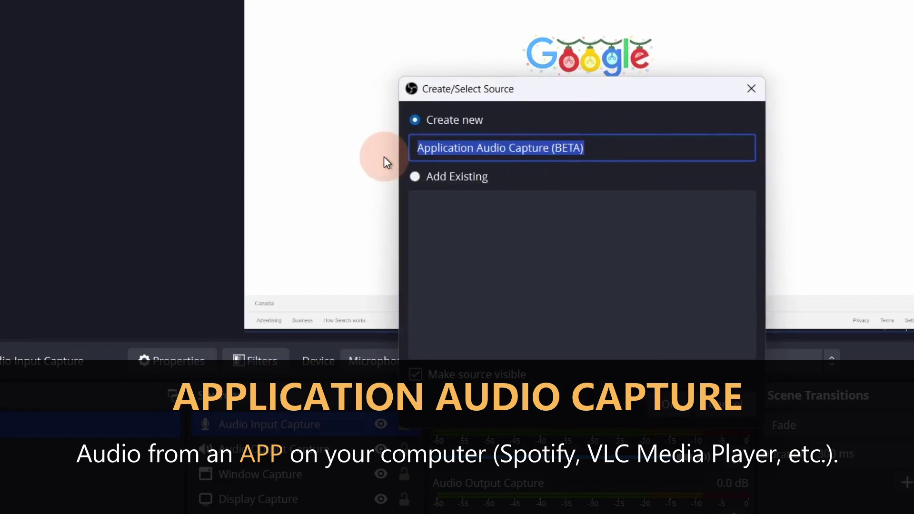
left_click(668, 412)
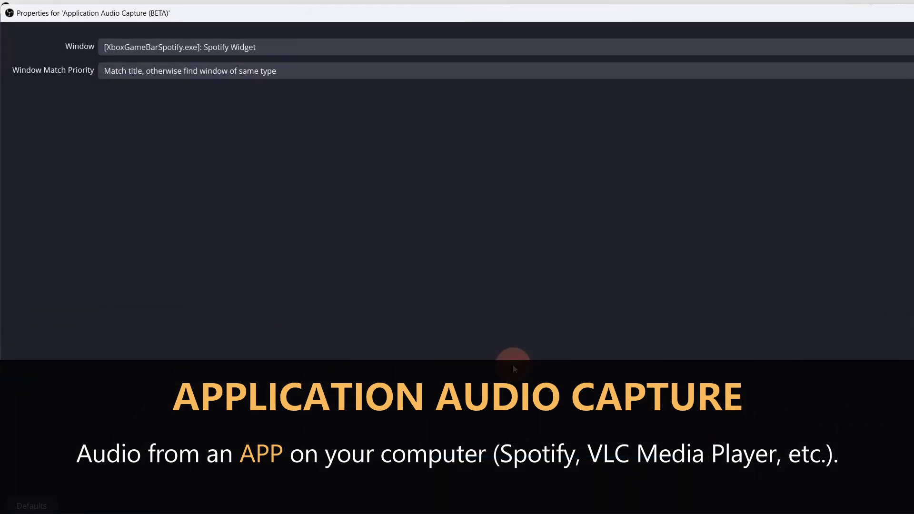
left_click(300, 51)
left_click(328, 49)
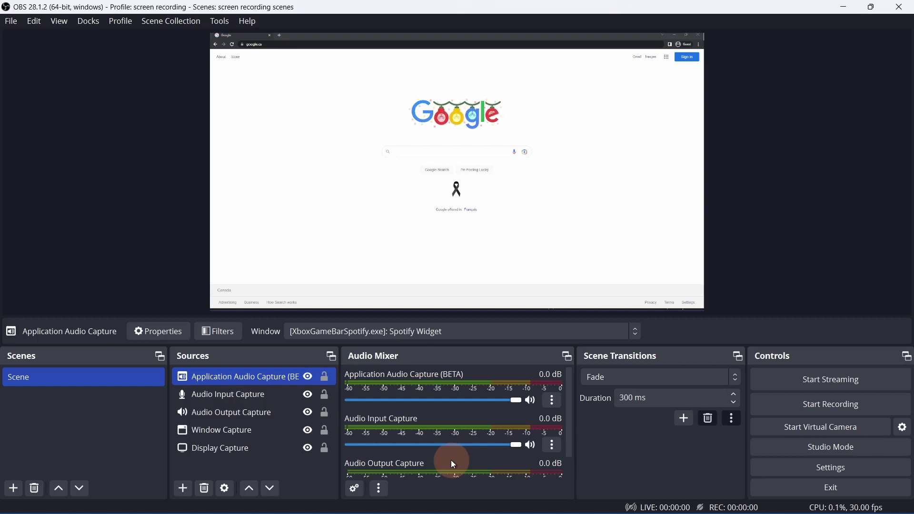
left_click(13, 489)
left_click(425, 285)
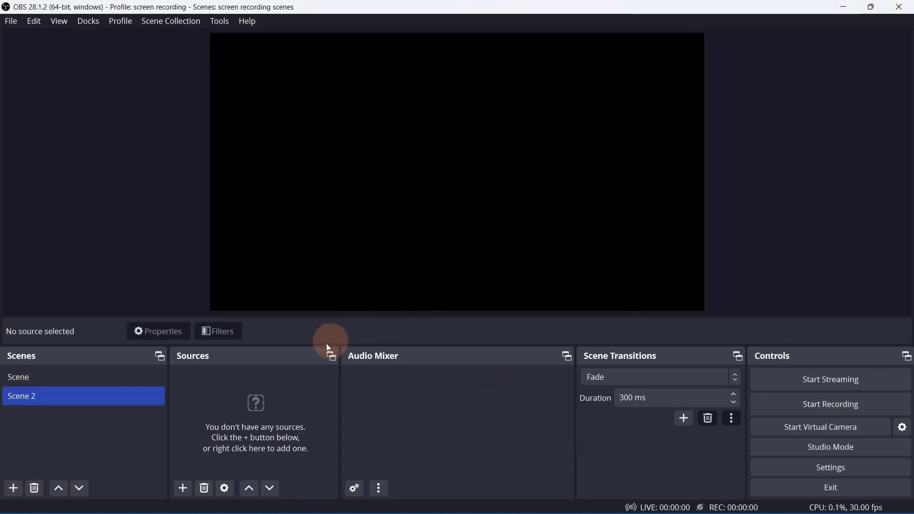
left_click(27, 378)
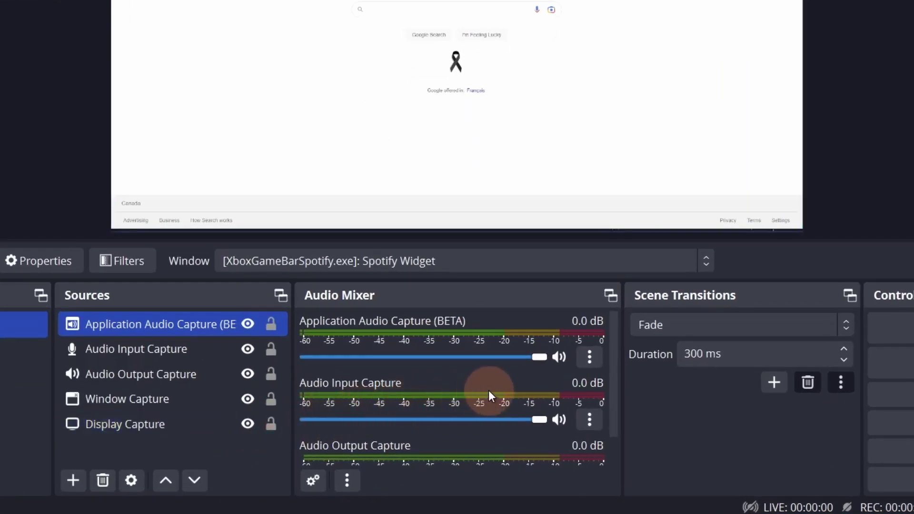
scroll(497, 380, "down", 1)
scroll(498, 381, "up", 1)
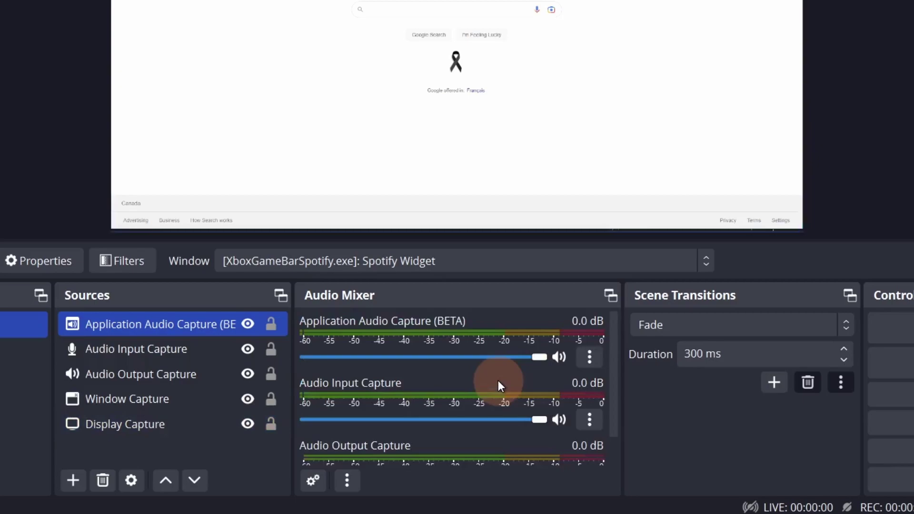
- In Advanced Audio Properties, route application audio to track 1 only
left_click(310, 481)
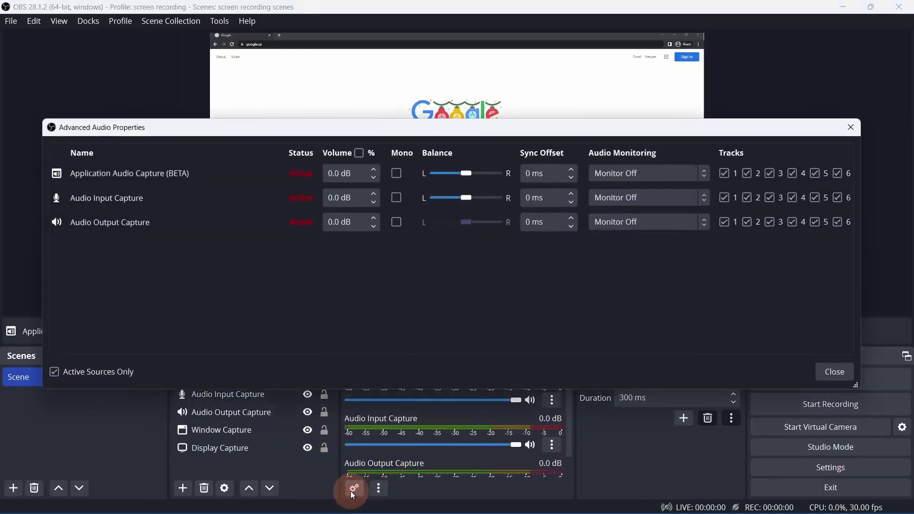
left_click(841, 173)
left_click(818, 174)
left_click(796, 173)
left_click(774, 173)
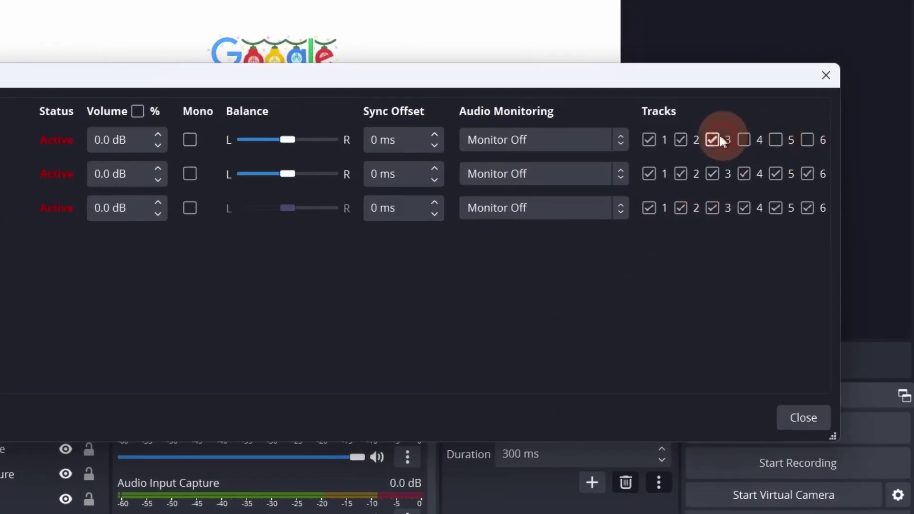
left_click(751, 173)
- Route the microphone input to track 2 only
left_click(648, 174)
left_click(712, 173)
left_click(743, 173)
left_click(776, 173)
left_click(807, 173)
- Route desktop output audio to track 3 only and close Advanced Audio Properties
left_click(649, 208)
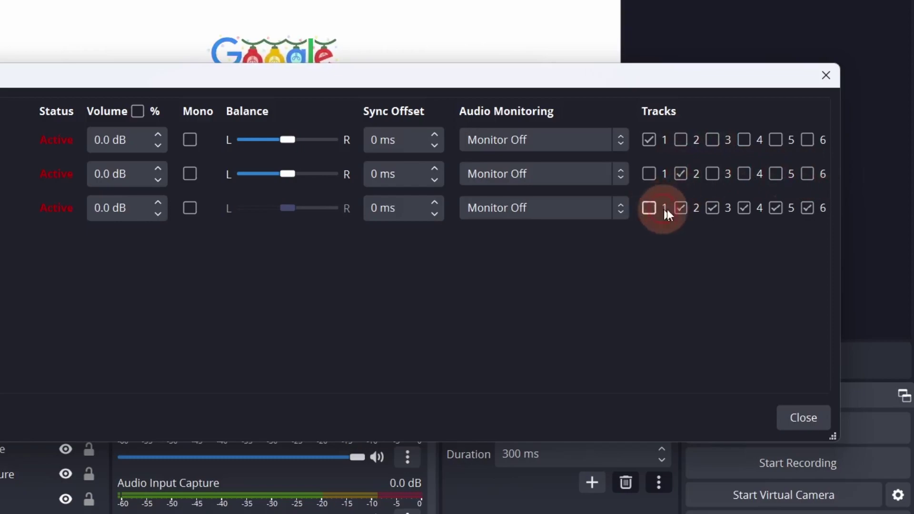
left_click(681, 207)
left_click(744, 207)
left_click(776, 207)
left_click(807, 207)
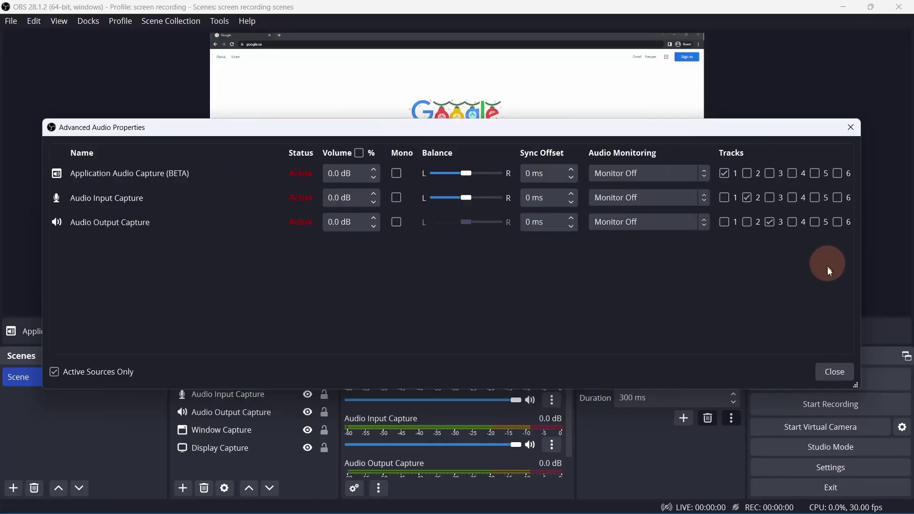
left_click(804, 417)
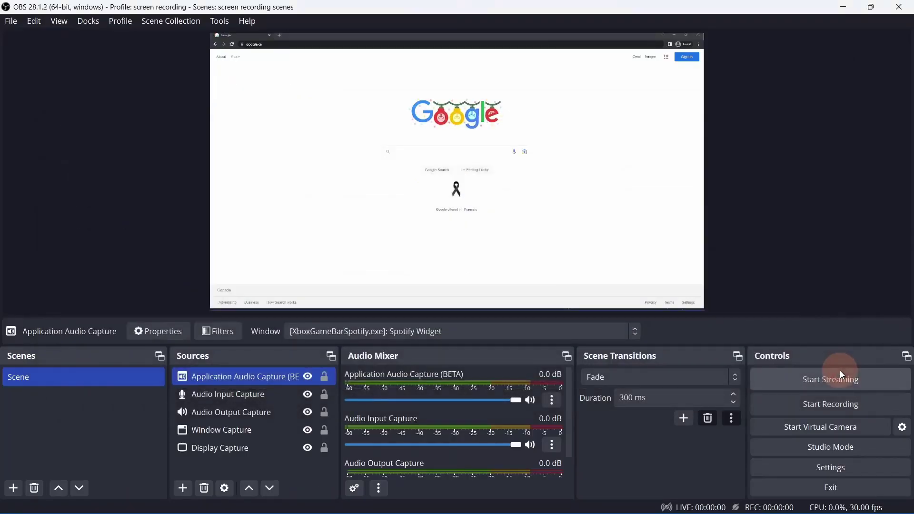
- In Output recording settings, enable audio tracks 2 and 3 alongside track 1
left_click(846, 465)
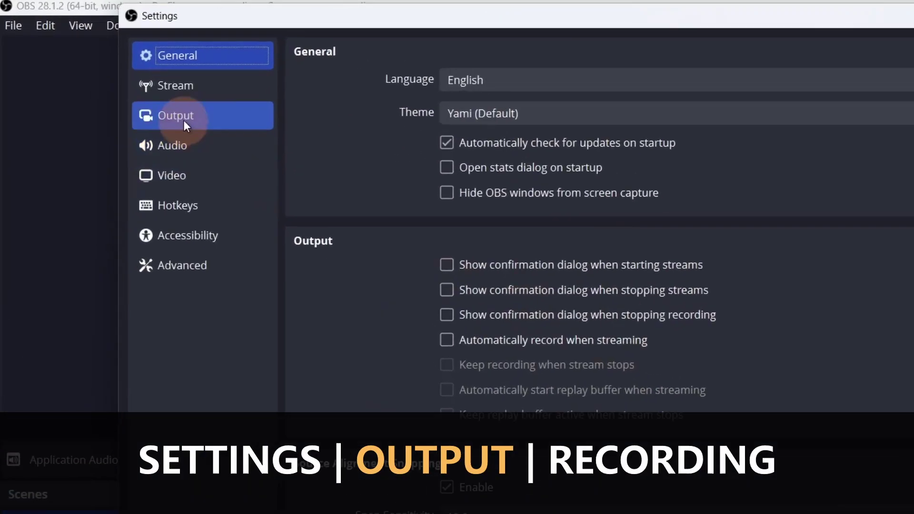
left_click(135, 86)
left_click(281, 70)
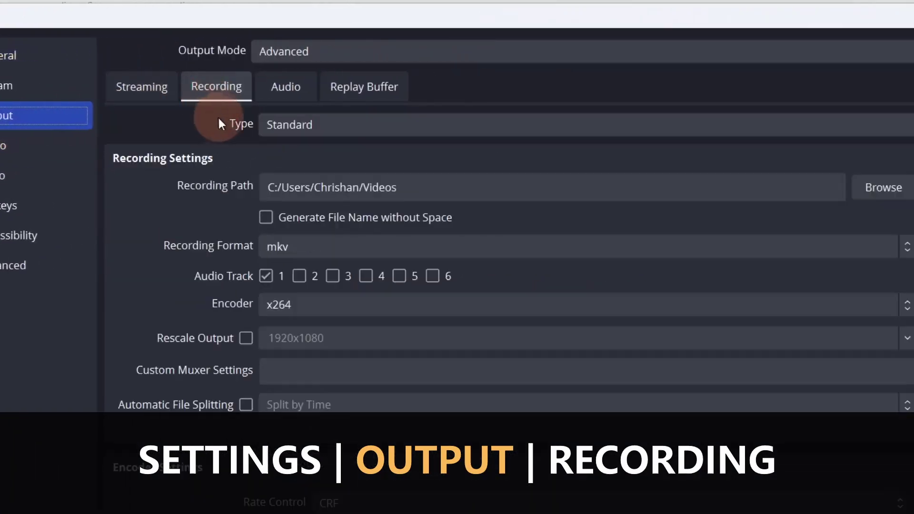
left_click(299, 276)
left_click(334, 278)
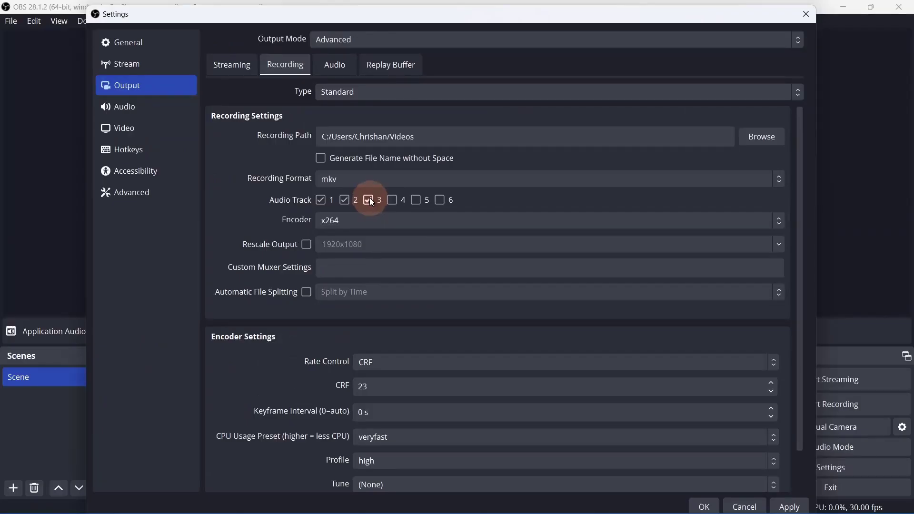
- Set the audio bitrate of Track 2 and Track 3 to 256
left_click(335, 64)
left_click(402, 192)
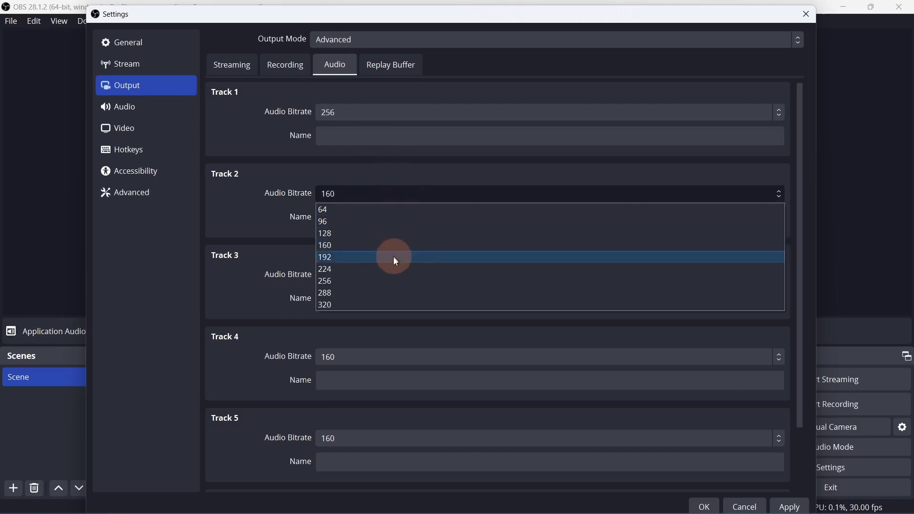
left_click(393, 279)
left_click(393, 278)
left_click(395, 361)
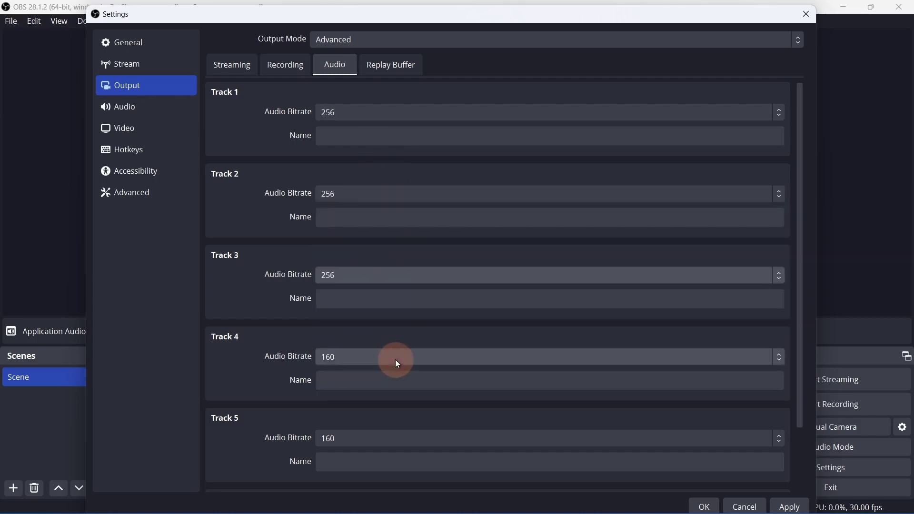
- Save the settings, then record a short test clip, pausing once before stopping
left_click(703, 506)
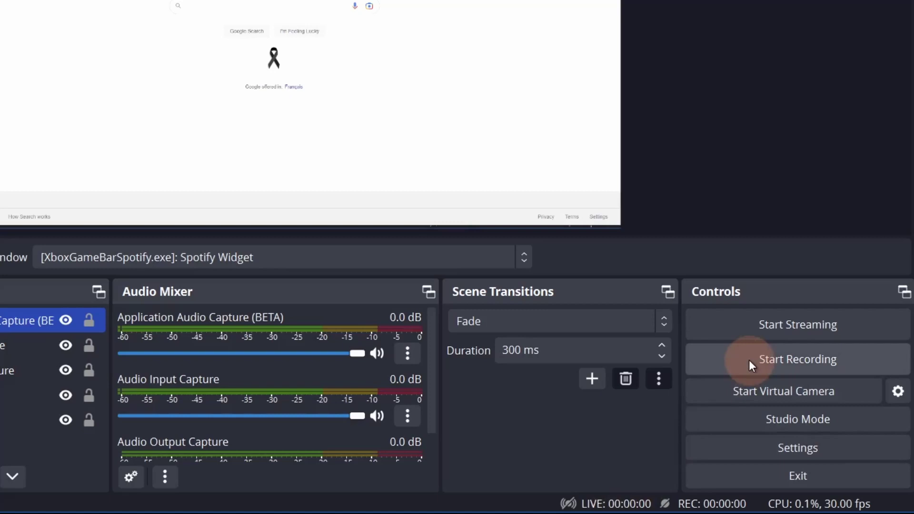
left_click(796, 404)
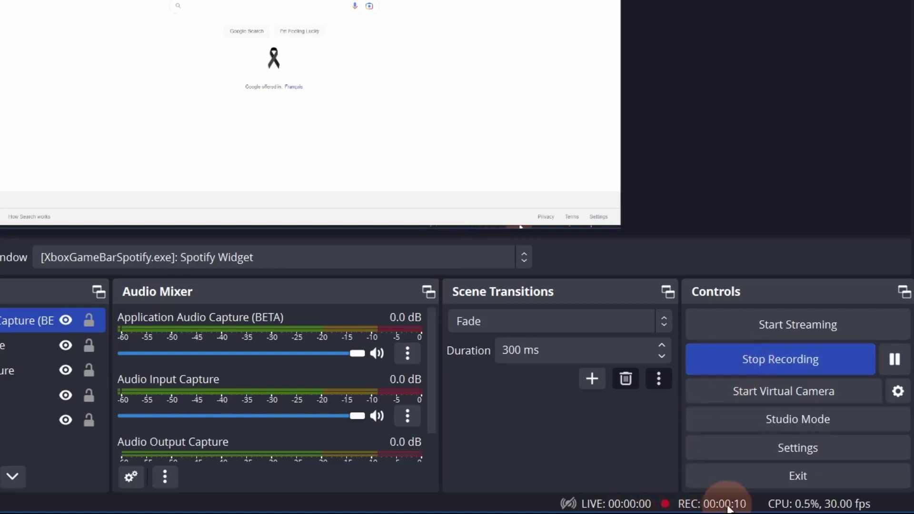
left_click(893, 361)
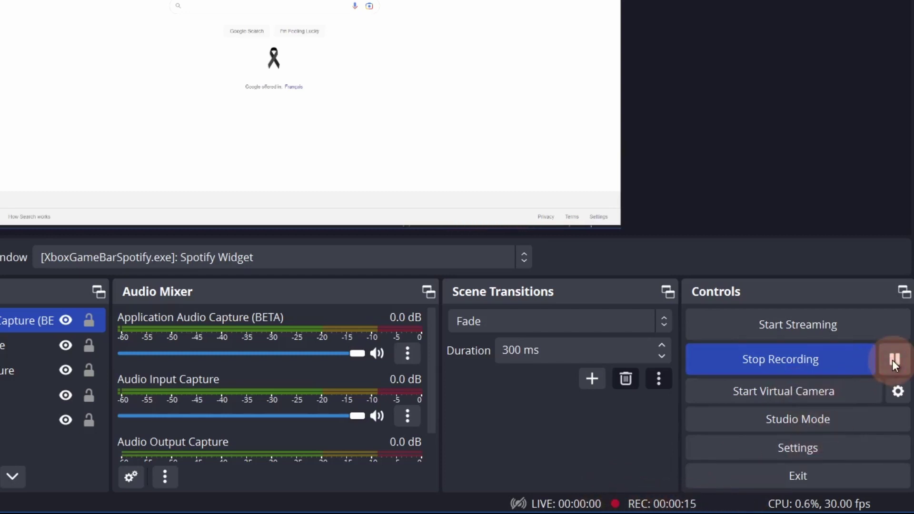
left_click(773, 358)
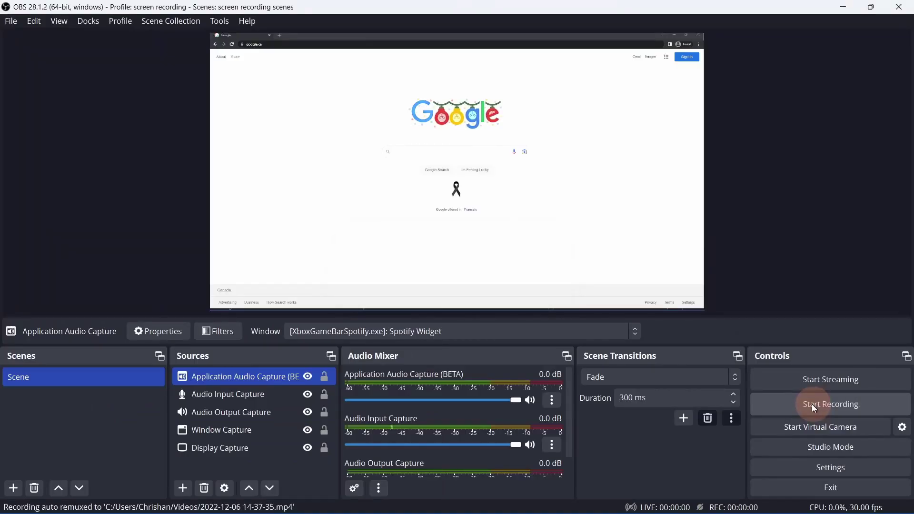
left_click(429, 503)
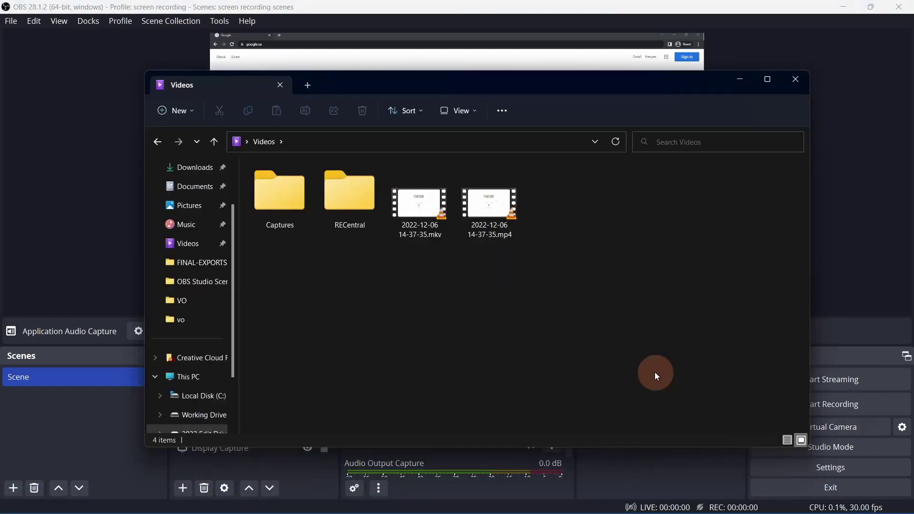
left_click(415, 219)
left_click(496, 210)
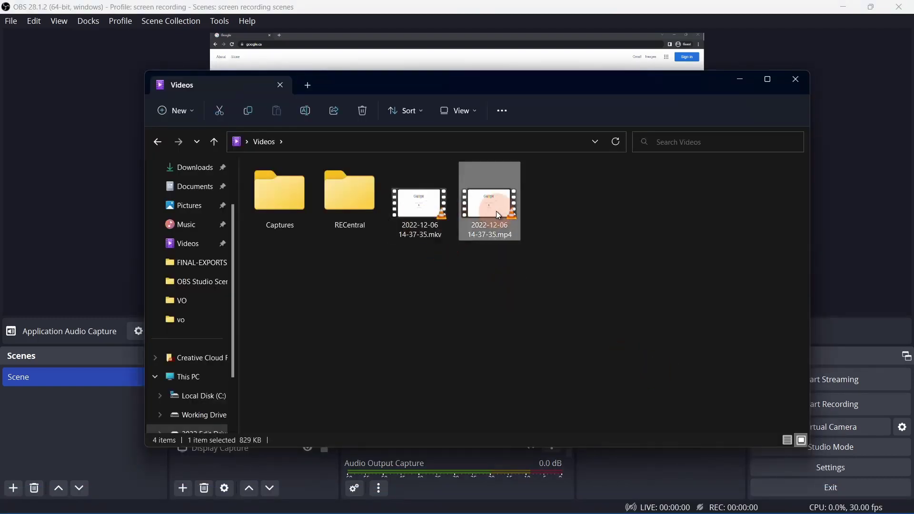